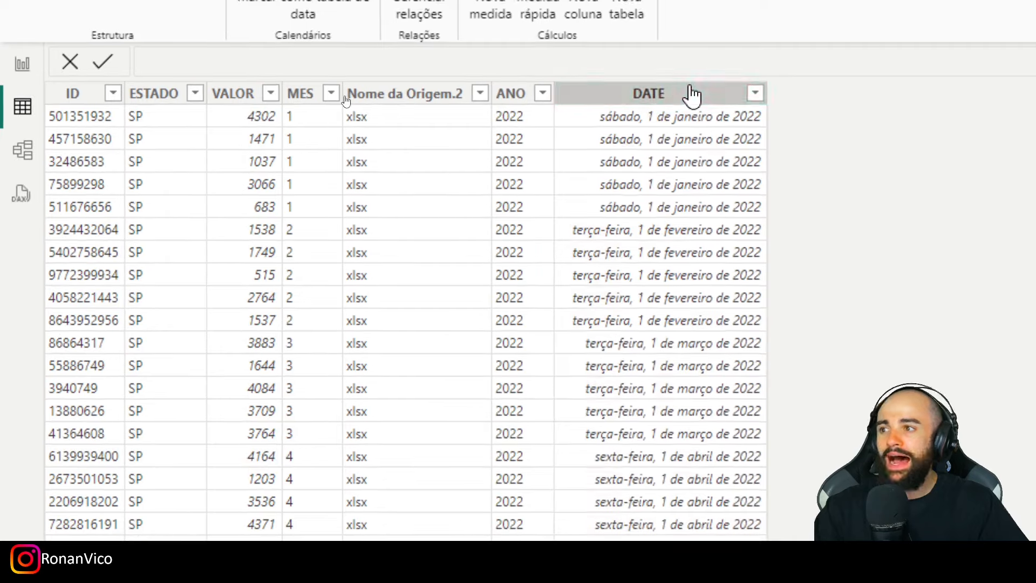
# Examine the DATE, VALOR and ESTADO columns of the DADOS table
pyautogui.click(691, 94)
pyautogui.click(238, 96)
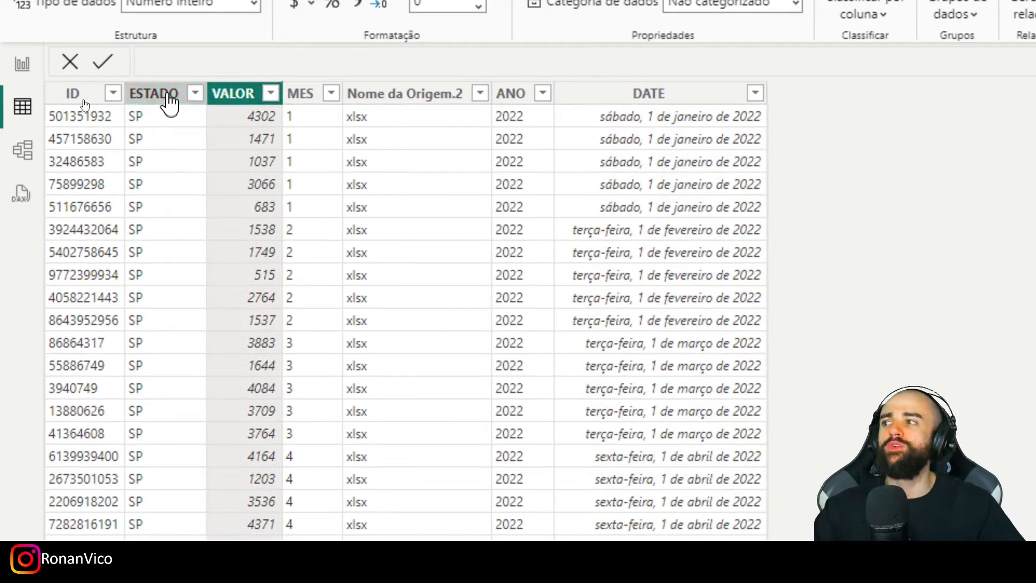
pyautogui.click(169, 101)
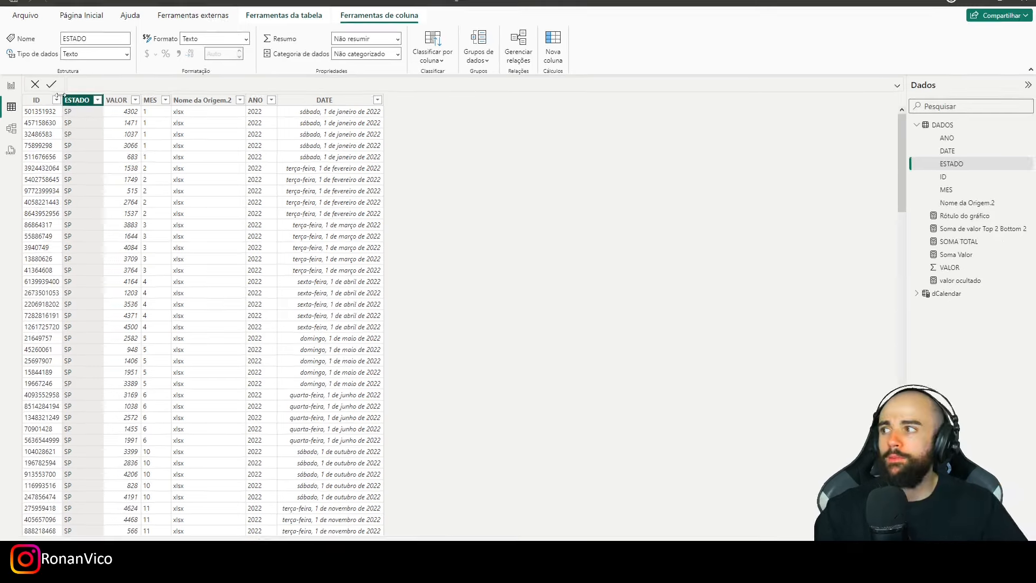
# Add a slicer based on the ESTADO field to the blank report page Página 4
pyautogui.click(11, 86)
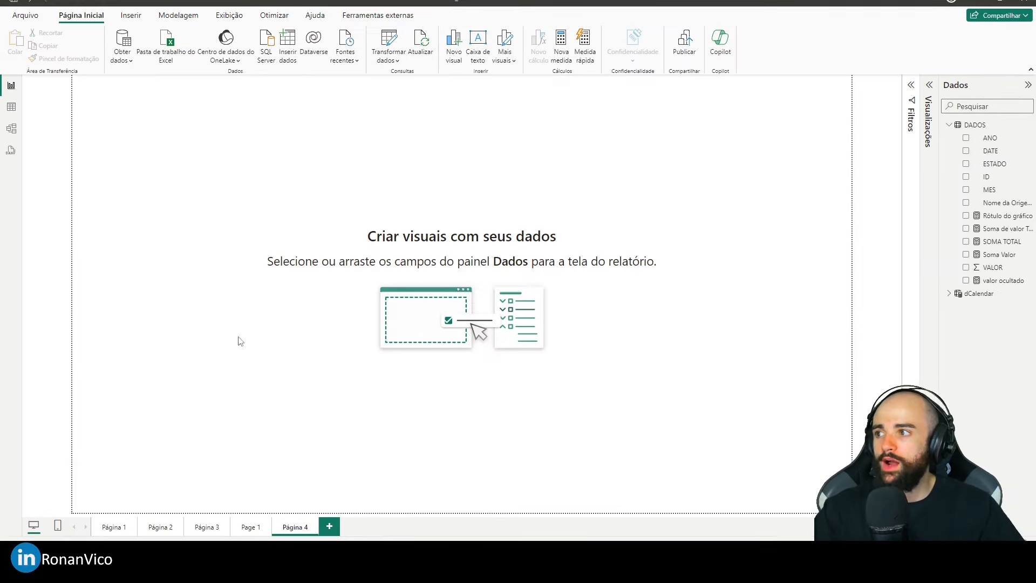
pyautogui.click(929, 100)
pyautogui.click(881, 210)
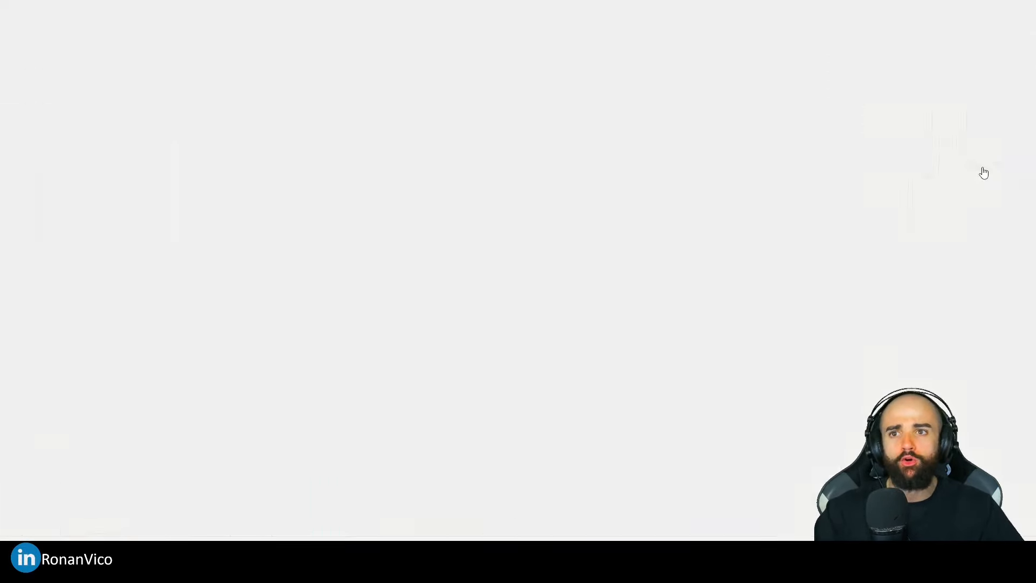
pyautogui.click(967, 165)
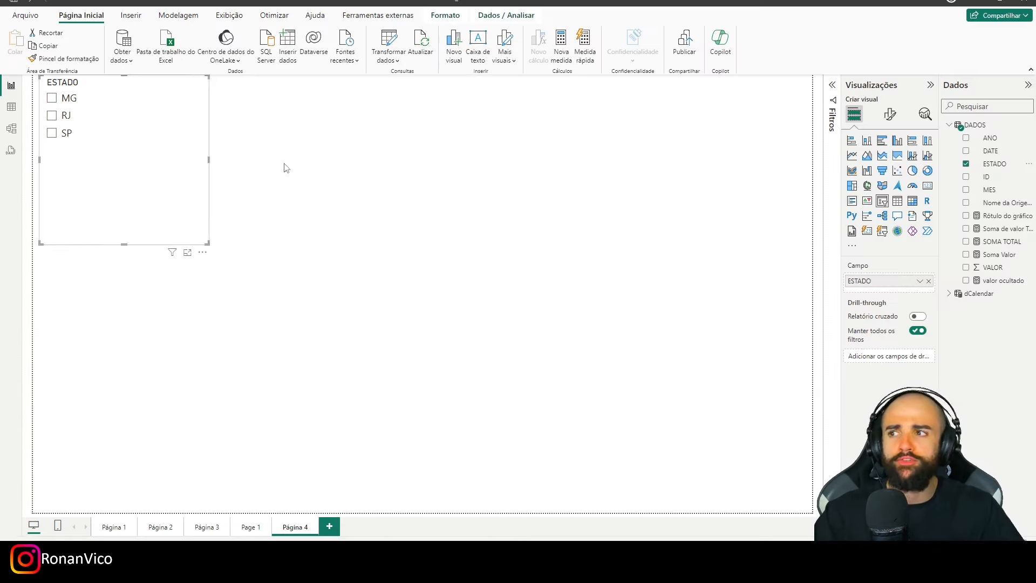
pyautogui.click(383, 200)
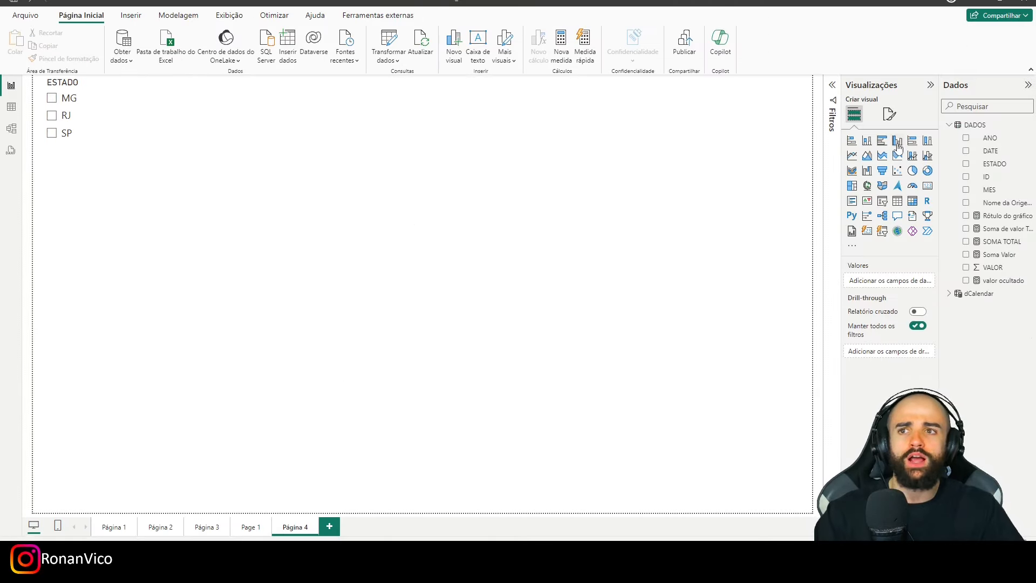
# Add a wide clustered column chart beside the slicer, with MES on the X axis and SOMA TOTAL on the Y axis
pyautogui.click(897, 141)
pyautogui.moveTo(138, 313); pyautogui.dragTo(403, 153)
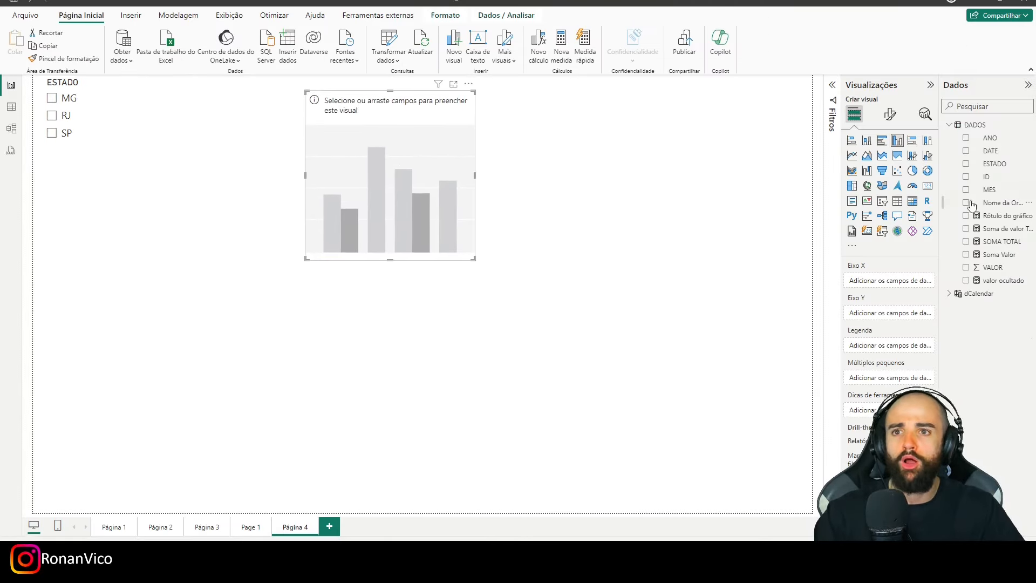
pyautogui.click(966, 190)
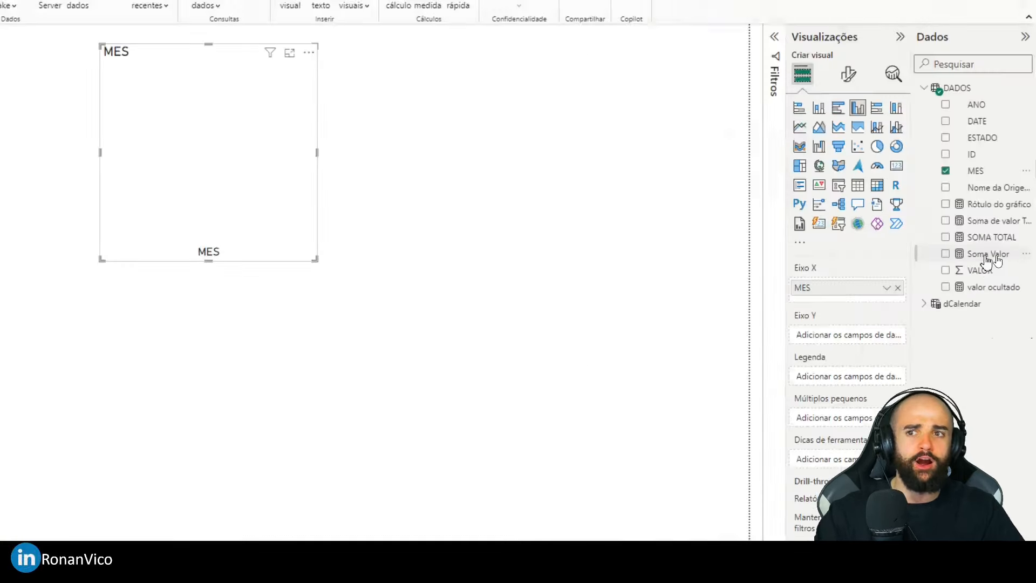
pyautogui.click(945, 237)
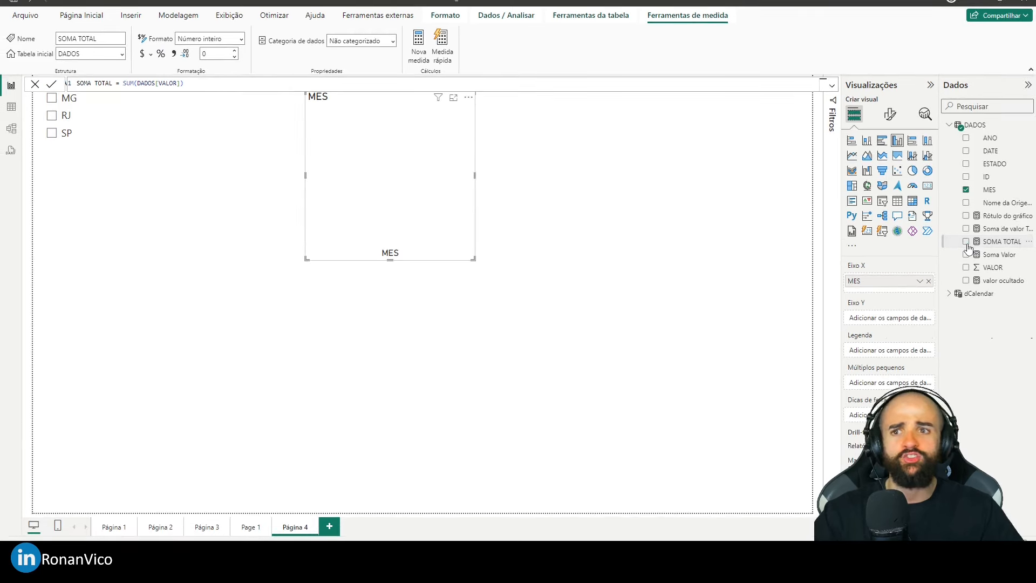
pyautogui.moveTo(474, 259); pyautogui.dragTo(722, 253)
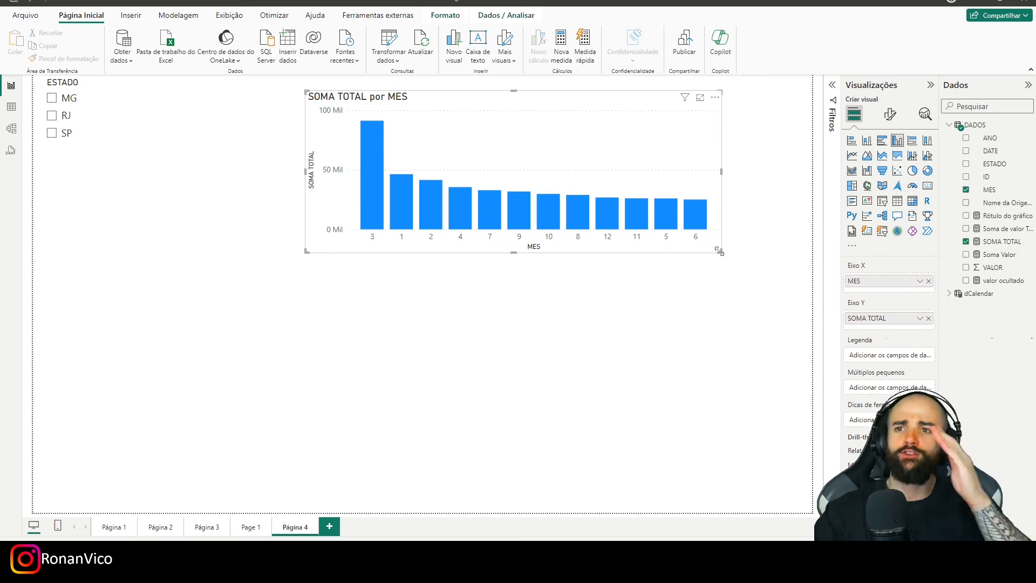
# Turn on data labels for the column chart and move it lower, towards the middle of the page
pyautogui.click(889, 114)
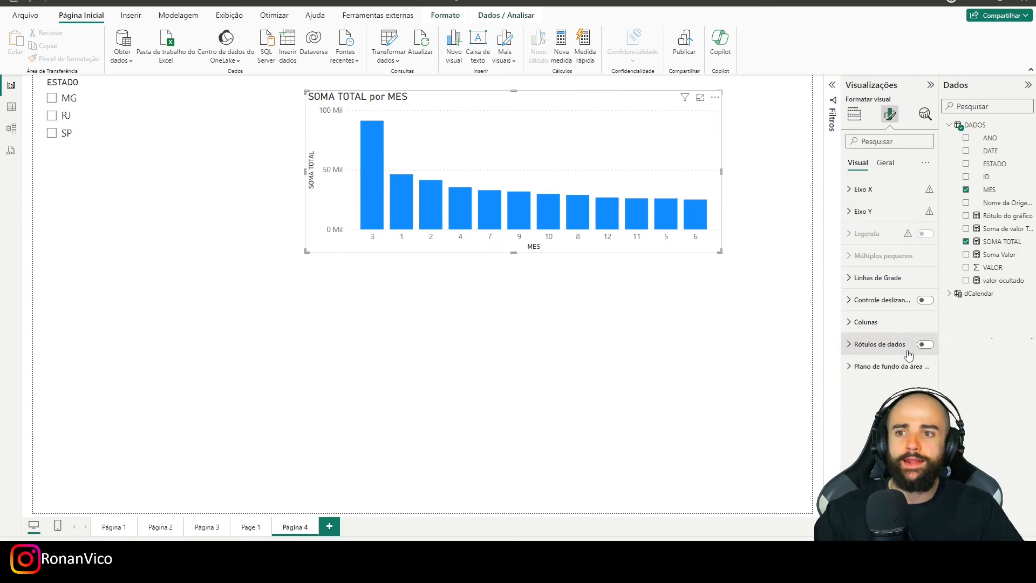
pyautogui.click(925, 346)
pyautogui.moveTo(497, 253); pyautogui.dragTo(391, 359)
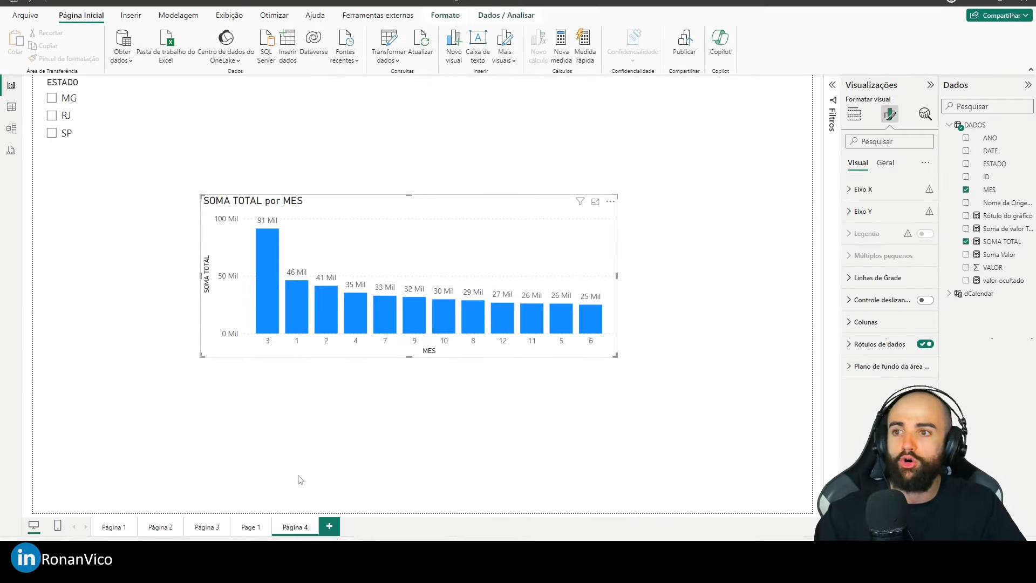
# Check how the chart reacts to filtering ESTADO by MG, RJ and SP in turn, ending with the slicer cleared
pyautogui.moveTo(354, 317)
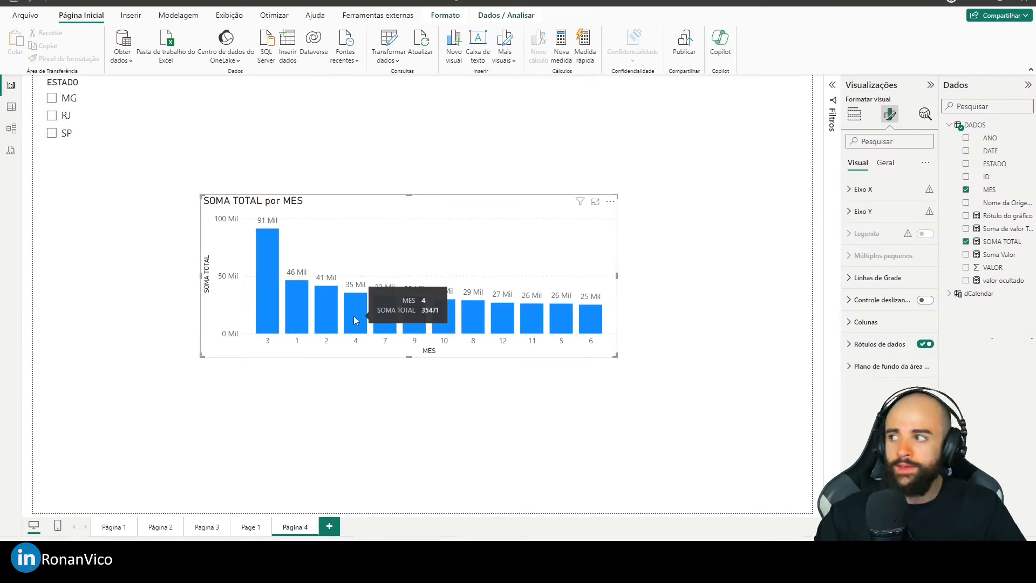
pyautogui.click(67, 99)
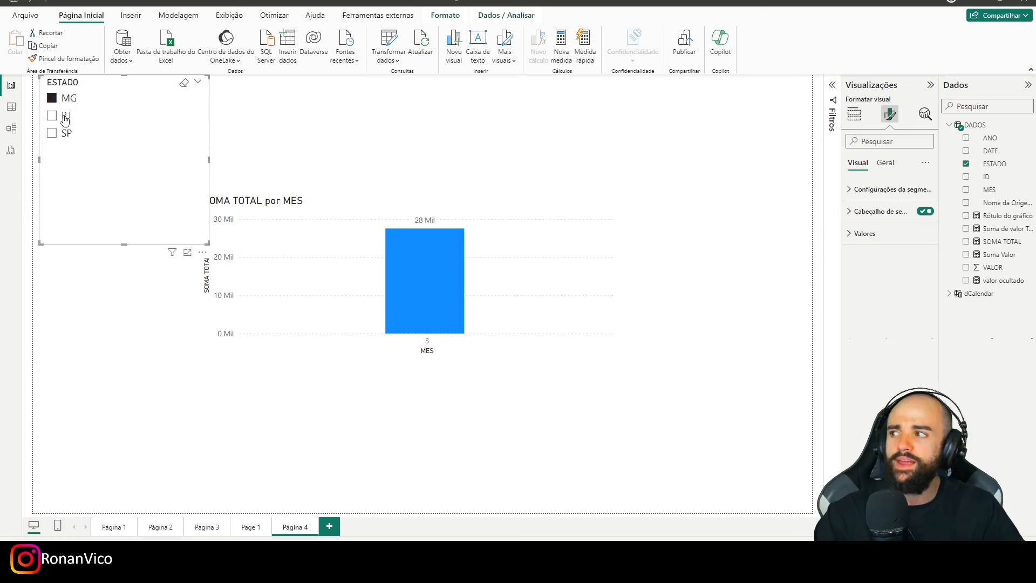
pyautogui.click(65, 116)
pyautogui.click(61, 134)
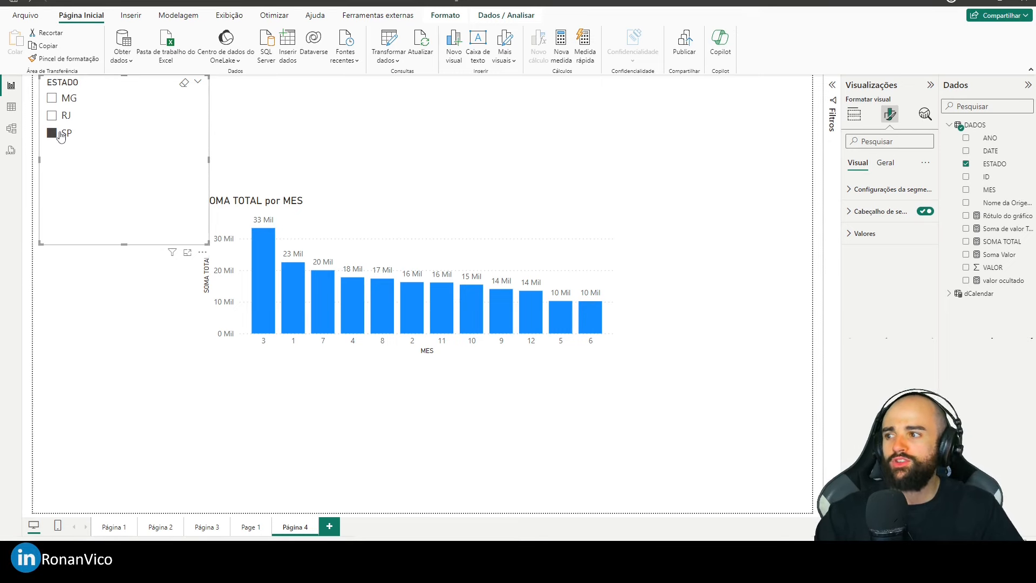
pyautogui.click(61, 134)
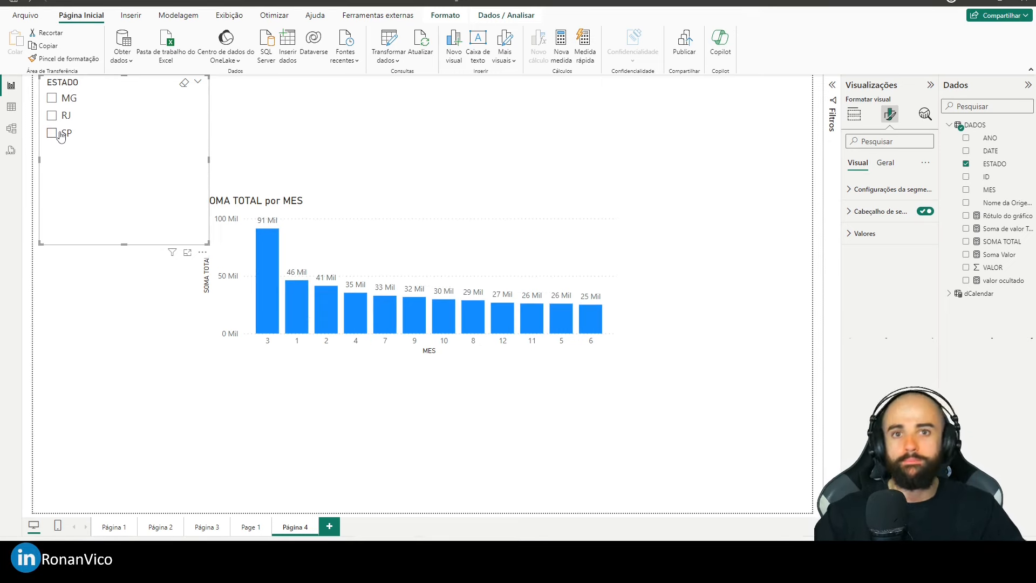
# Move the column chart up near the top of the page, next to the ESTADO slicer
pyautogui.moveTo(328, 345); pyautogui.dragTo(332, 250)
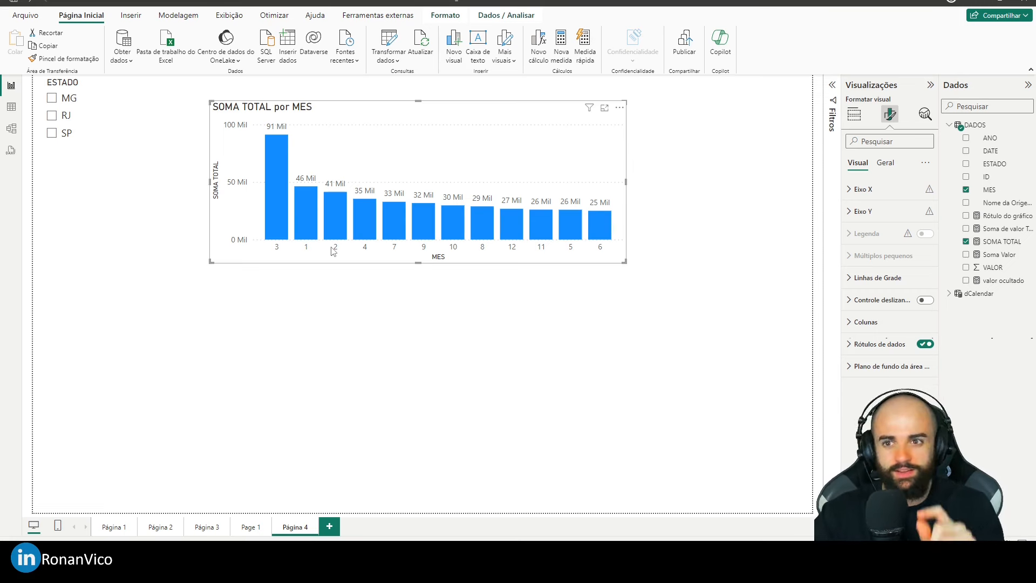
pyautogui.click(688, 282)
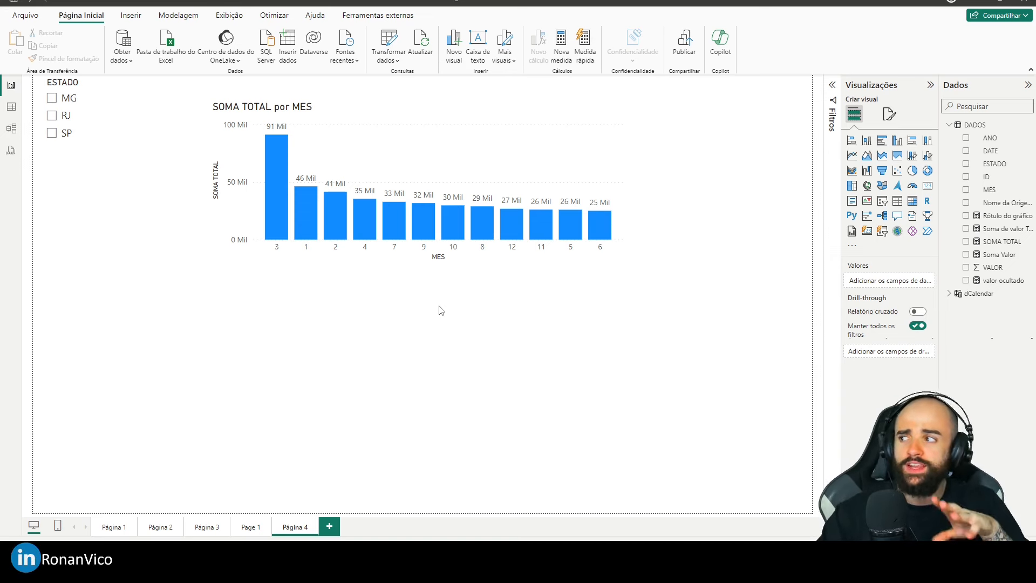
pyautogui.moveTo(348, 255)
pyautogui.mouseDown()
pyautogui.moveTo(362, 244)
pyautogui.moveTo(336, 252)
pyautogui.mouseUp()
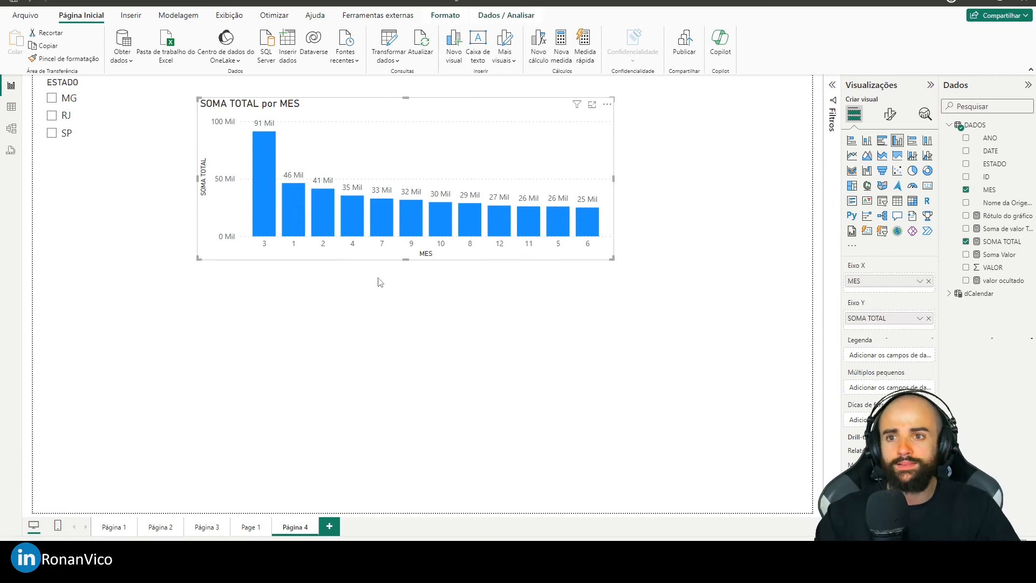
pyautogui.click(460, 355)
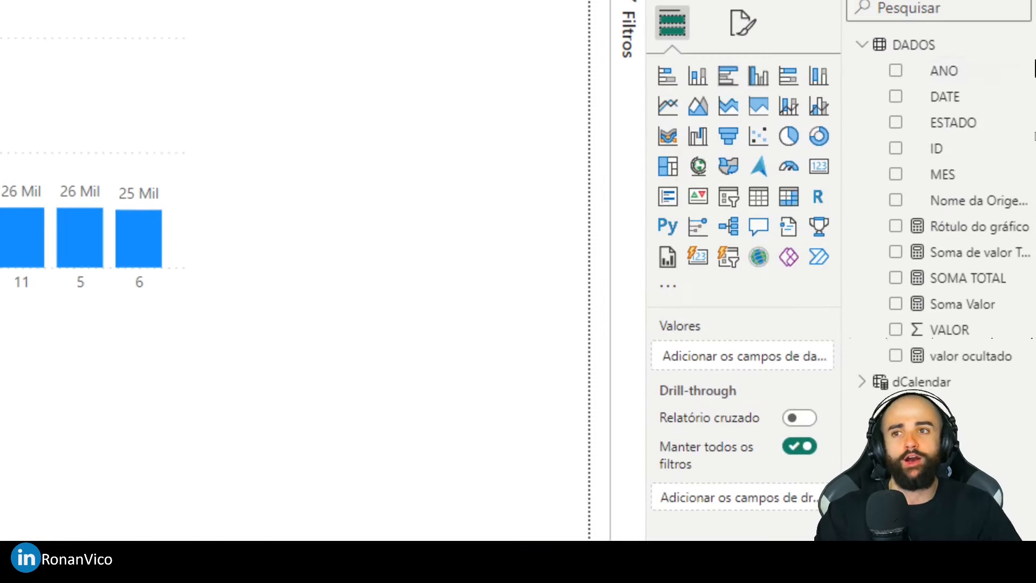
# Create a new measure in the DADOS table named "Tem Filtro na Coluna Estado ?"
pyautogui.click(902, 66)
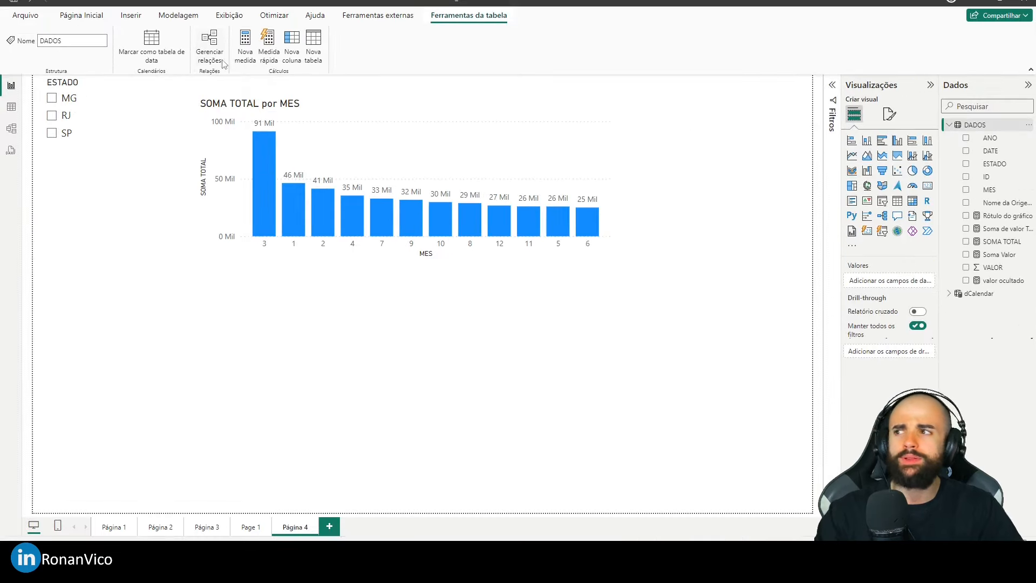
pyautogui.click(254, 49)
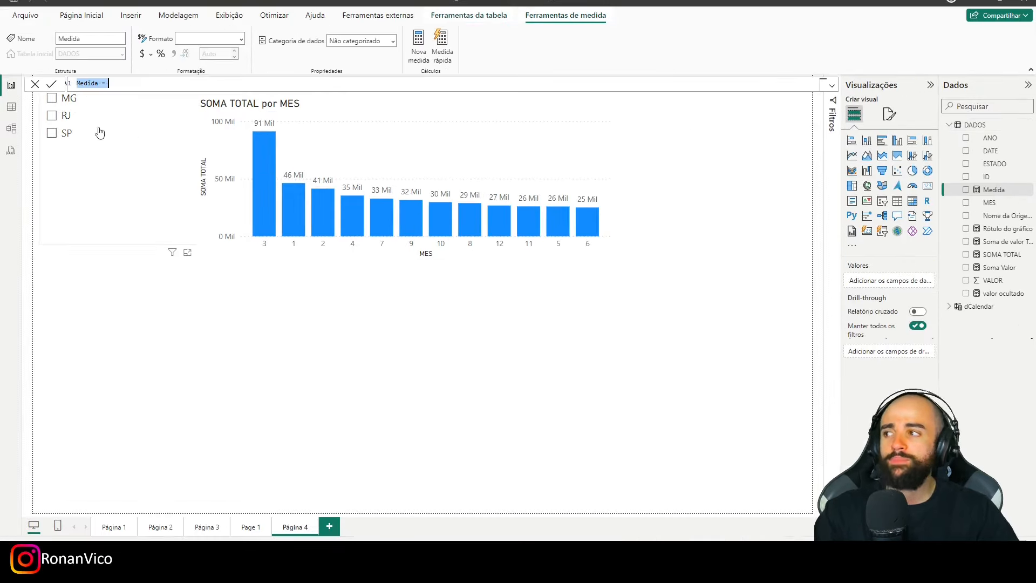
pyautogui.write('tem Fi')
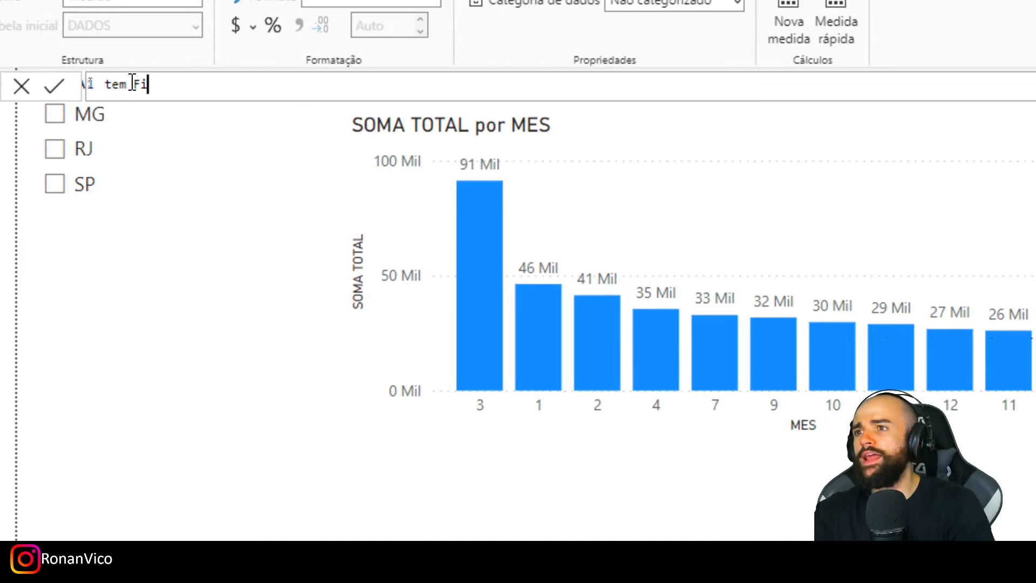
pyautogui.write('ltro na Coluna Estado ?')
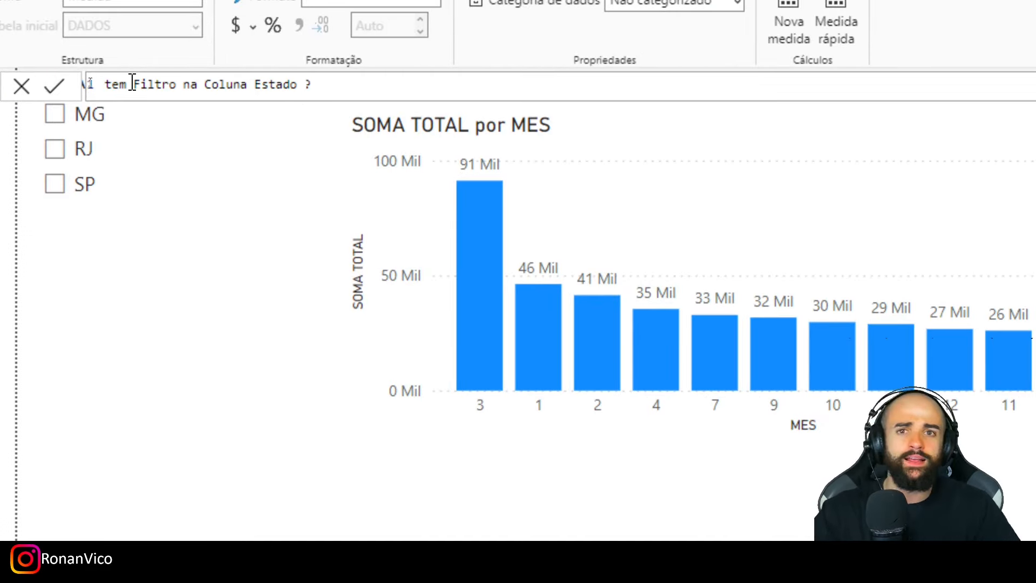
pyautogui.press('Home')
pyautogui.hotkey('shift', 'Right')
pyautogui.write('T')
pyautogui.press('End')
pyautogui.write('=')
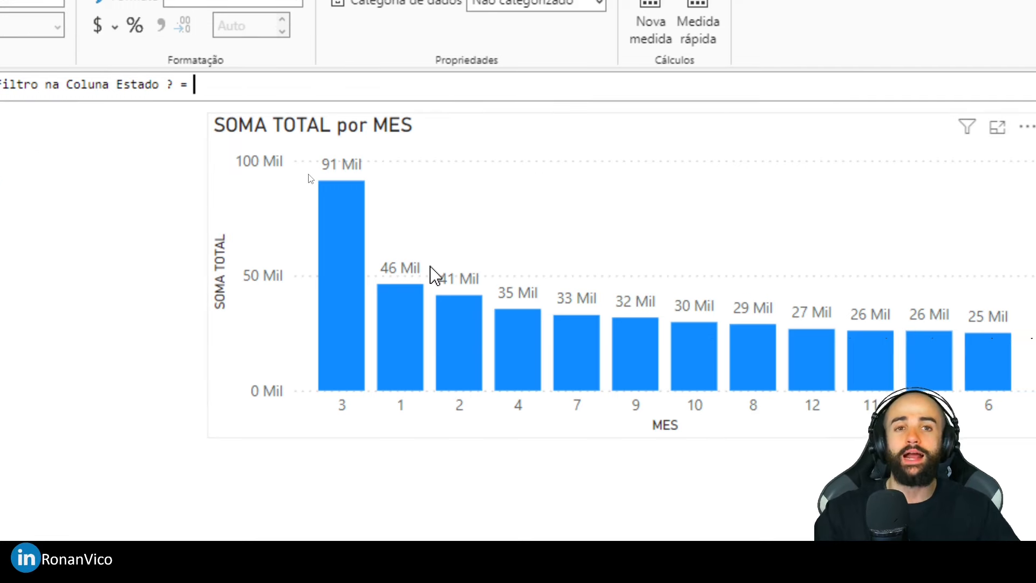
# Define the new measure's formula as ISFILTERED(DADOS[ESTADO]) and commit it
pyautogui.write('isf')
pyautogui.press('Tab')
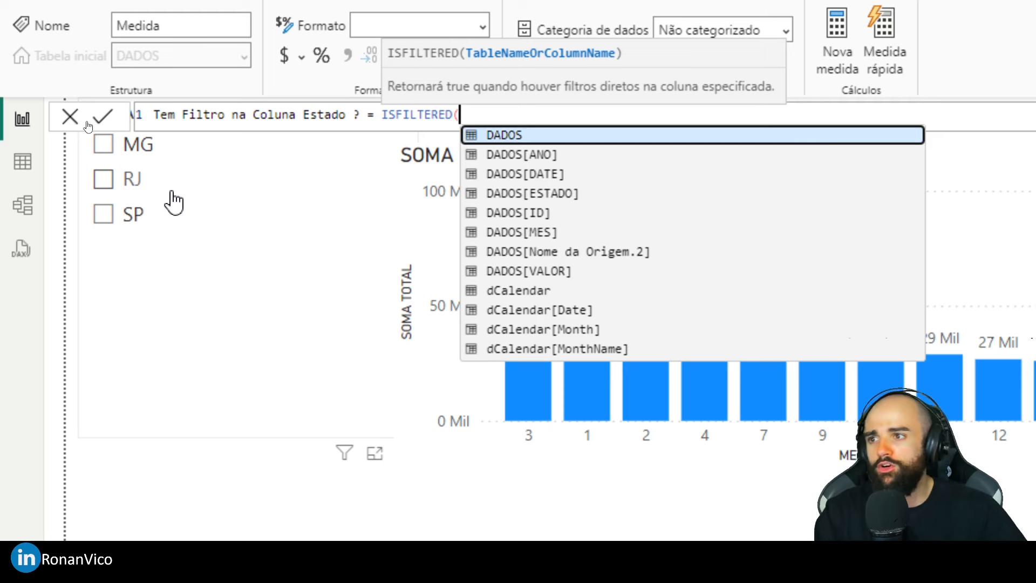
pyautogui.moveTo(374, 115); pyautogui.dragTo(493, 114)
pyautogui.click(494, 114)
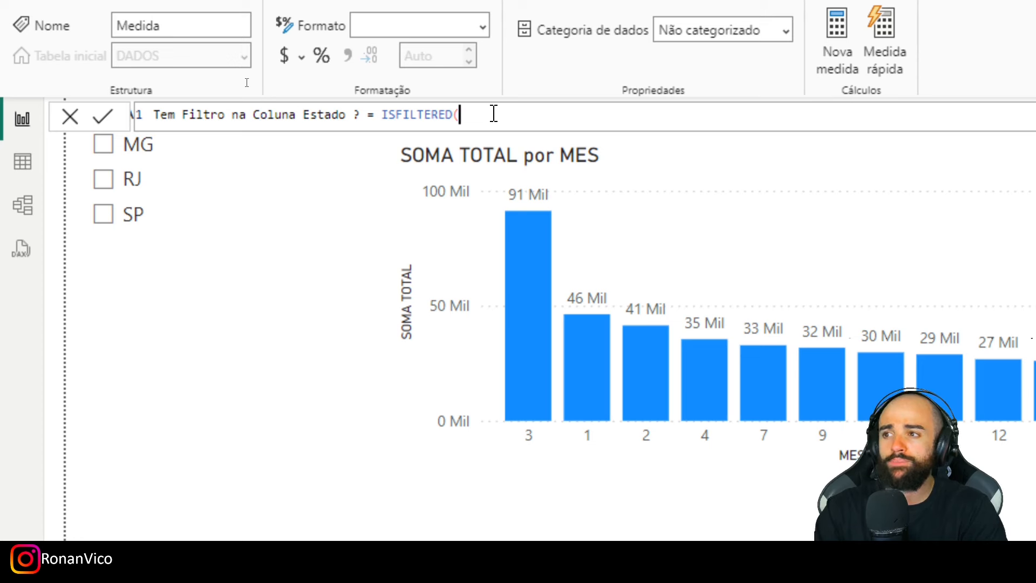
pyautogui.write('dado')
pyautogui.press('Tab')
pyautogui.write('[estado')
pyautogui.press('Tab')
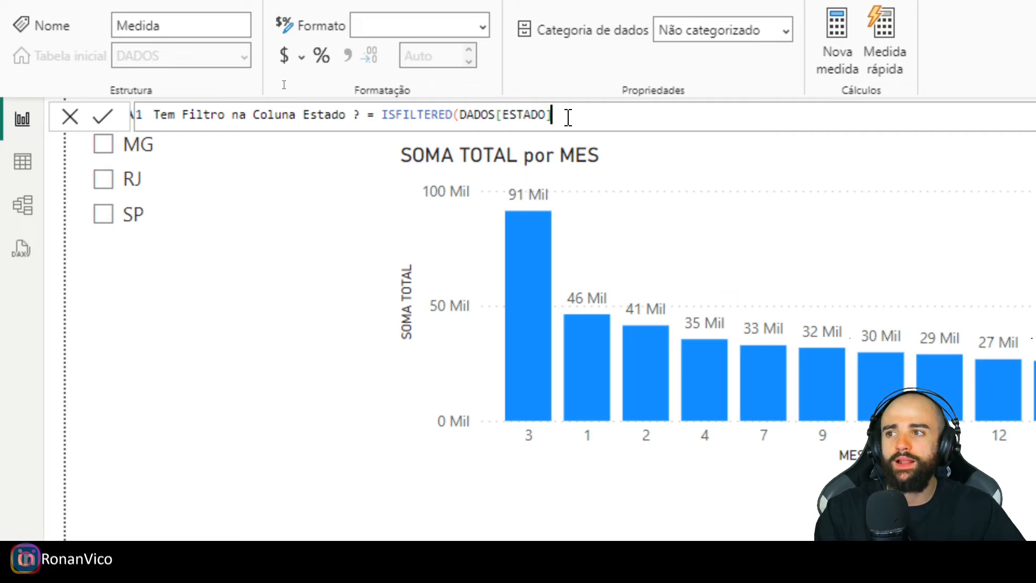
pyautogui.write(')')
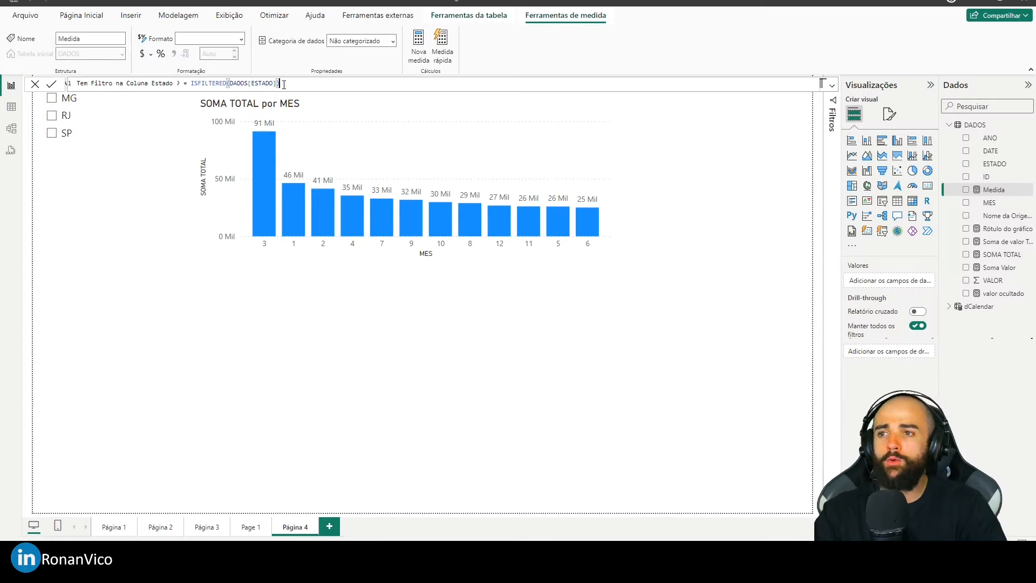
pyautogui.press('Return')
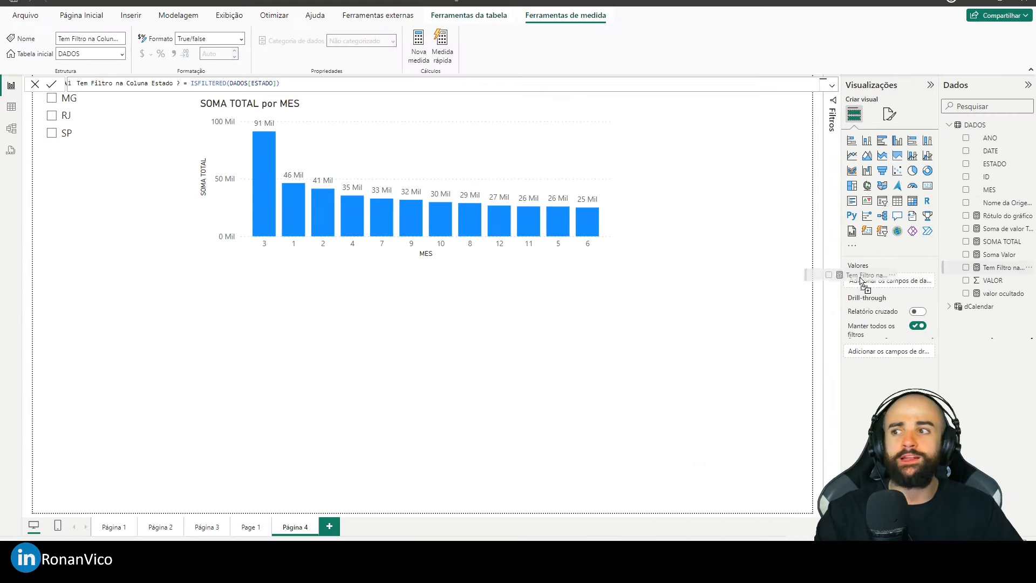
# Show the "Tem Filtro na Coluna Estado ?" measure in a card visual below the ESTADO slicer
pyautogui.moveTo(861, 282); pyautogui.dragTo(194, 379)
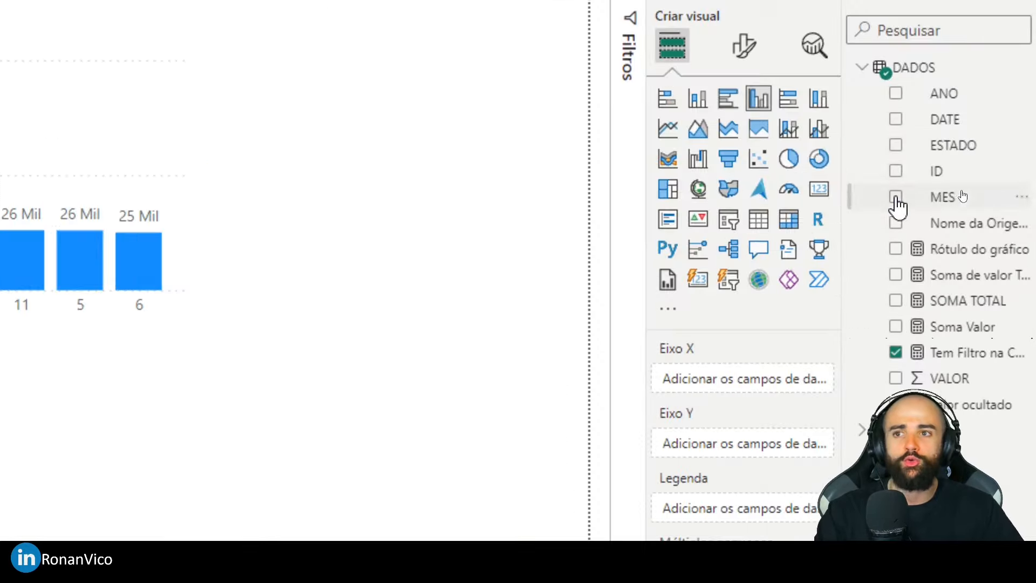
pyautogui.click(927, 186)
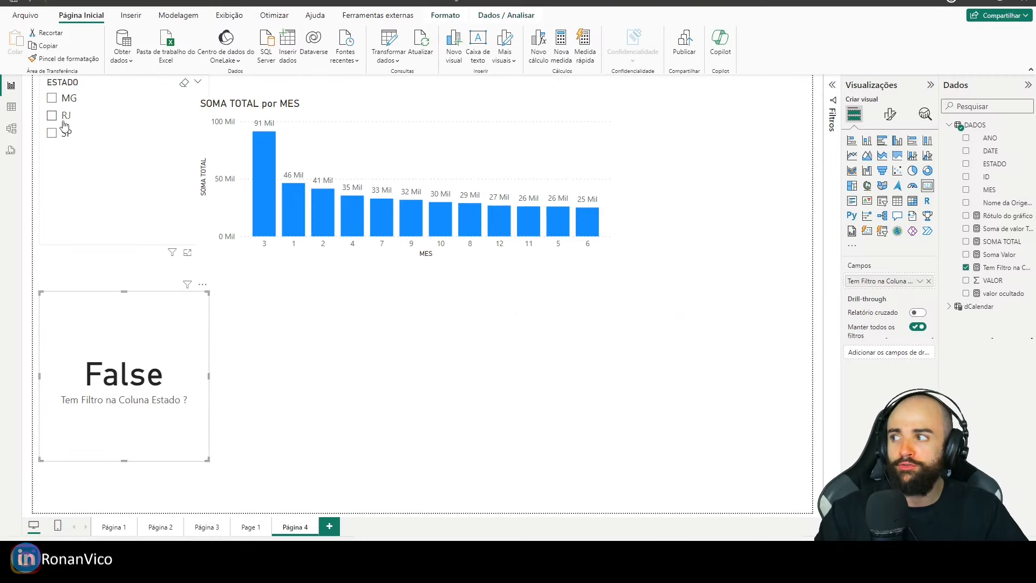
# Test the filter-detection card by selecting both RJ and SP in the ESTADO slicer
pyautogui.click(63, 118)
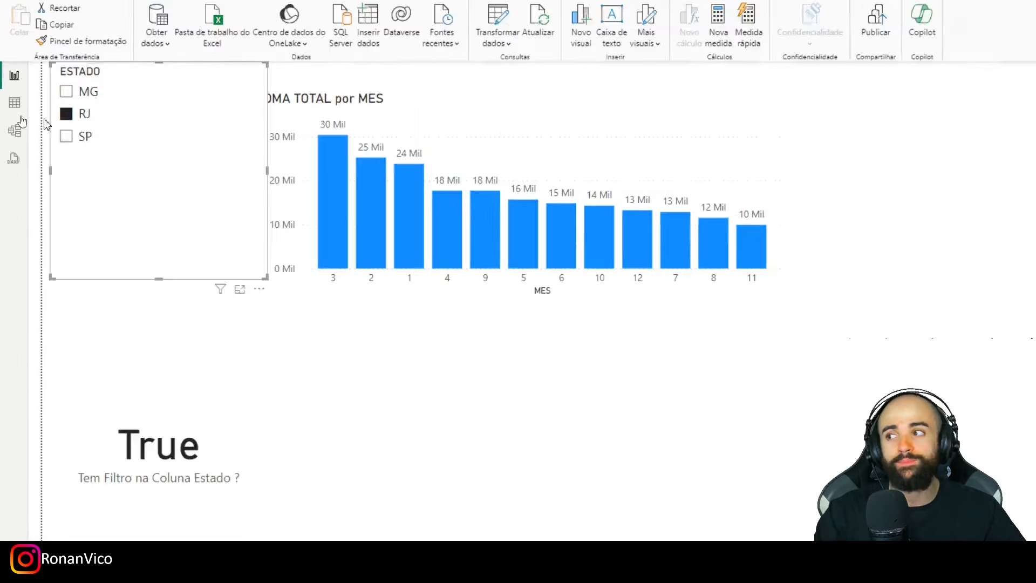
pyautogui.click(68, 138)
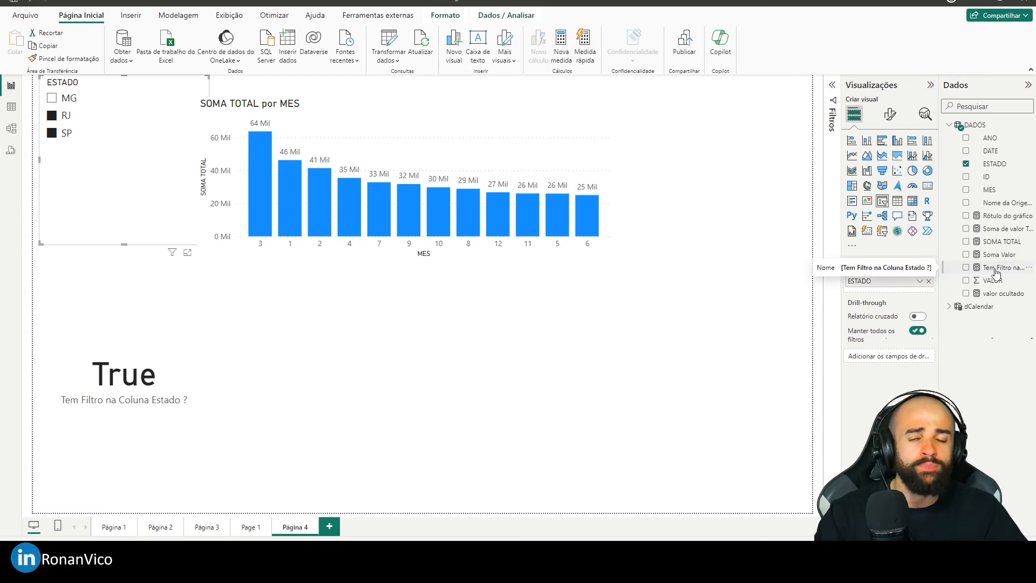
pyautogui.click(707, 310)
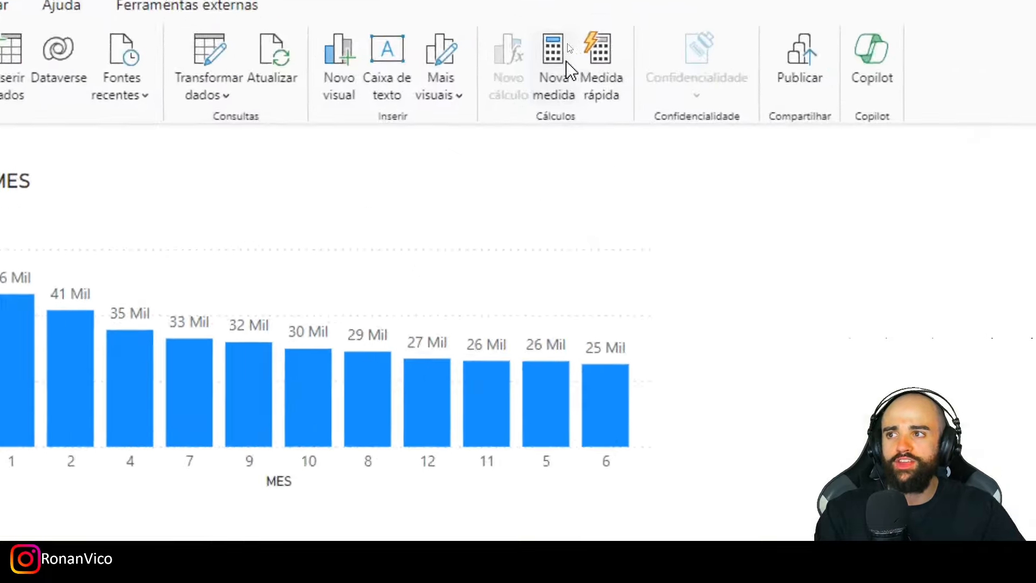
pyautogui.click(562, 42)
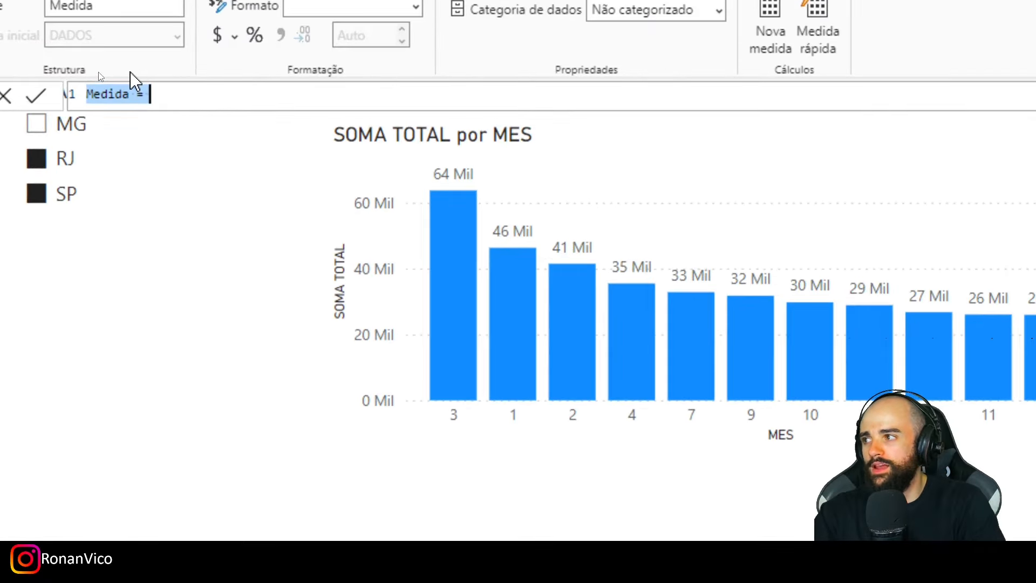
pyautogui.write('Filt')
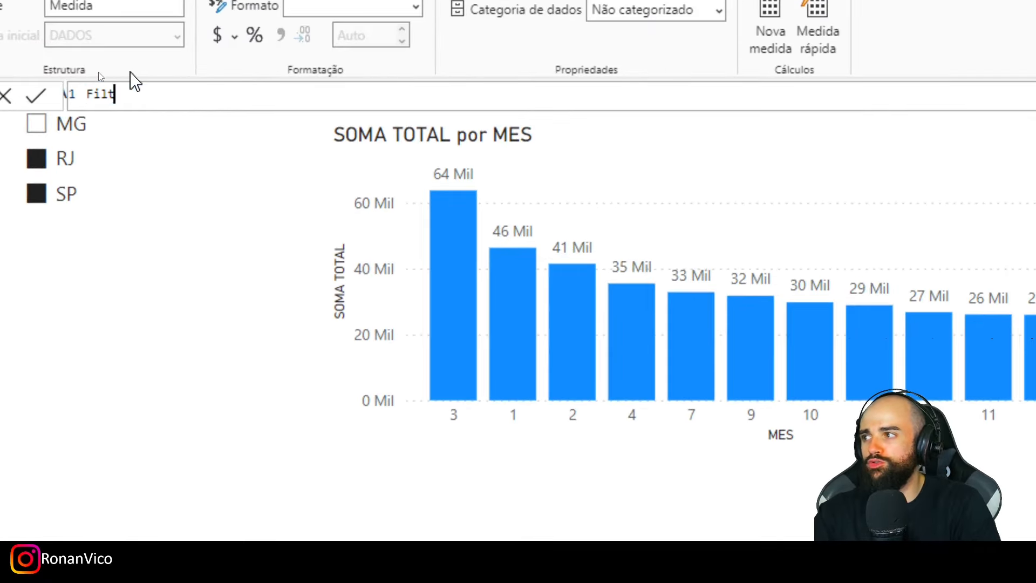
pyautogui.write('ros = HAS')
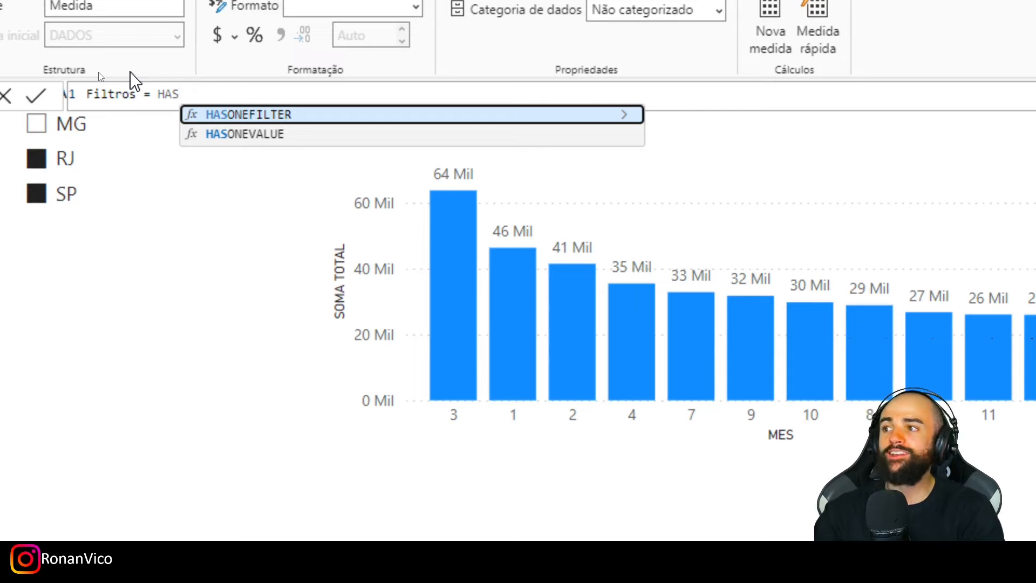
pyautogui.press('Tab')
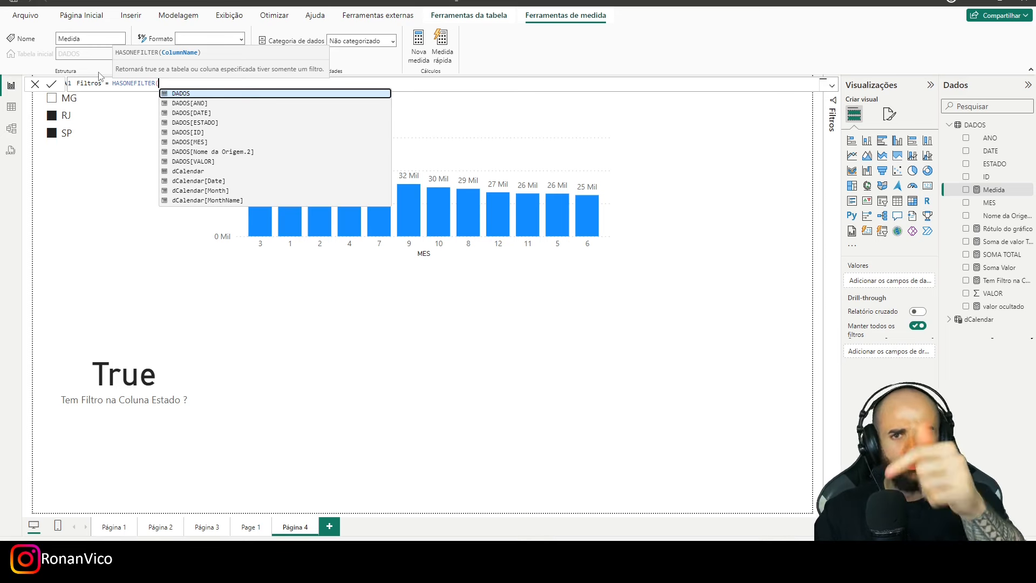
pyautogui.hotkey('ctrl', 'a')
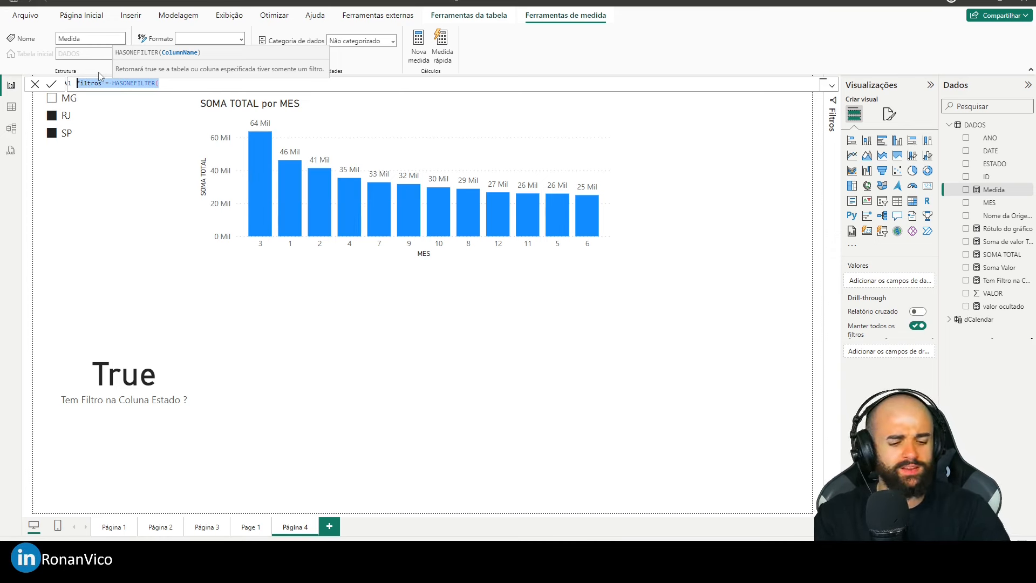
pyautogui.press('BackSpace')
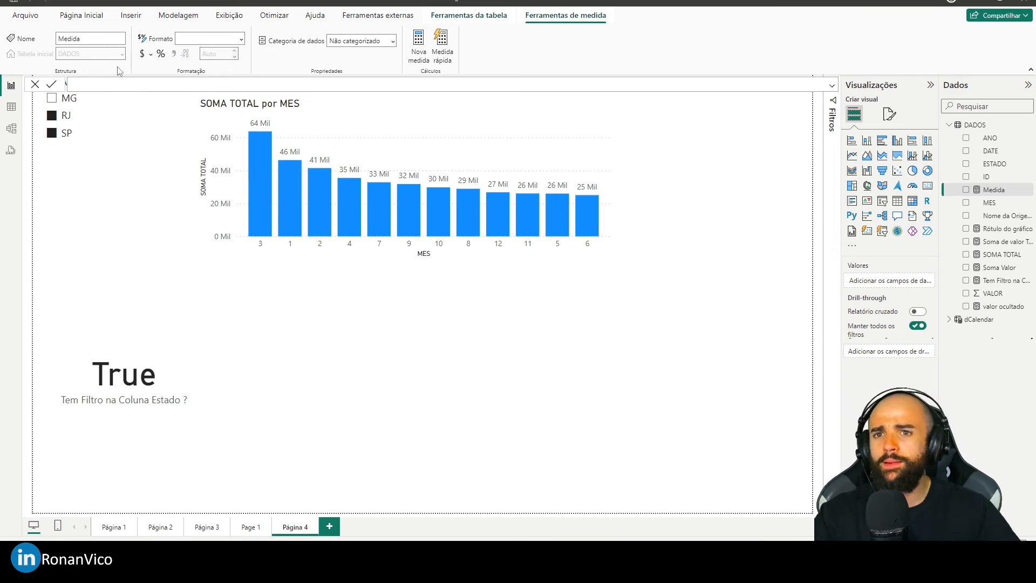
pyautogui.click(1002, 280)
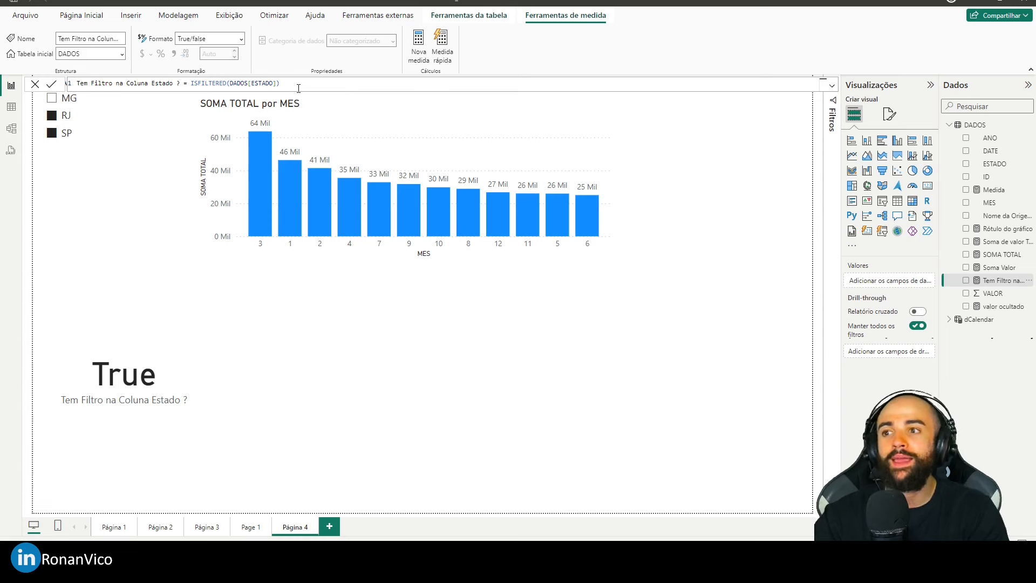
# Select the SOMA TOTAL por MES column chart and expand the filters pane
pyautogui.click(658, 210)
pyautogui.click(610, 224)
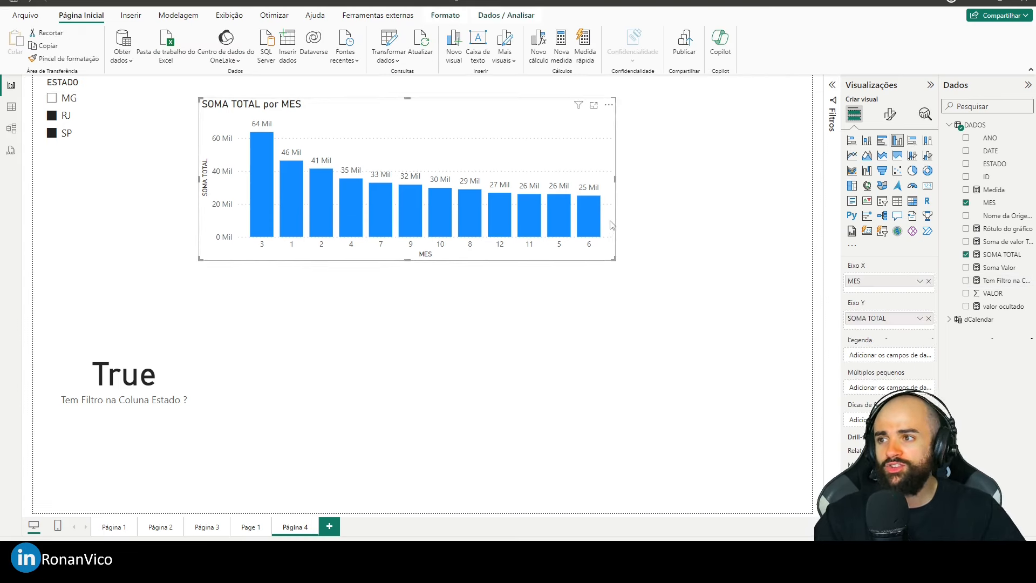
pyautogui.moveTo(609, 224); pyautogui.dragTo(593, 228)
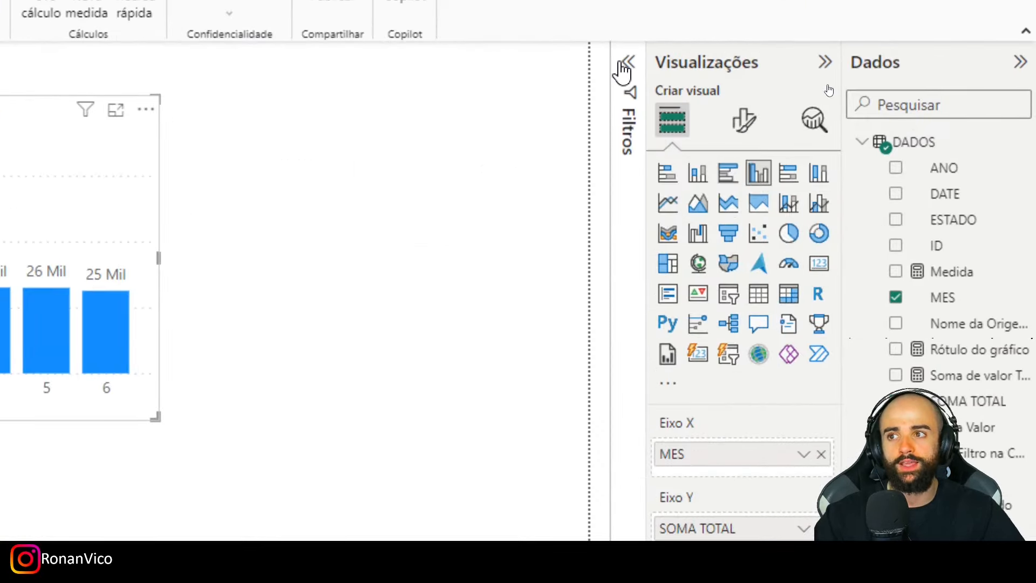
pyautogui.click(626, 65)
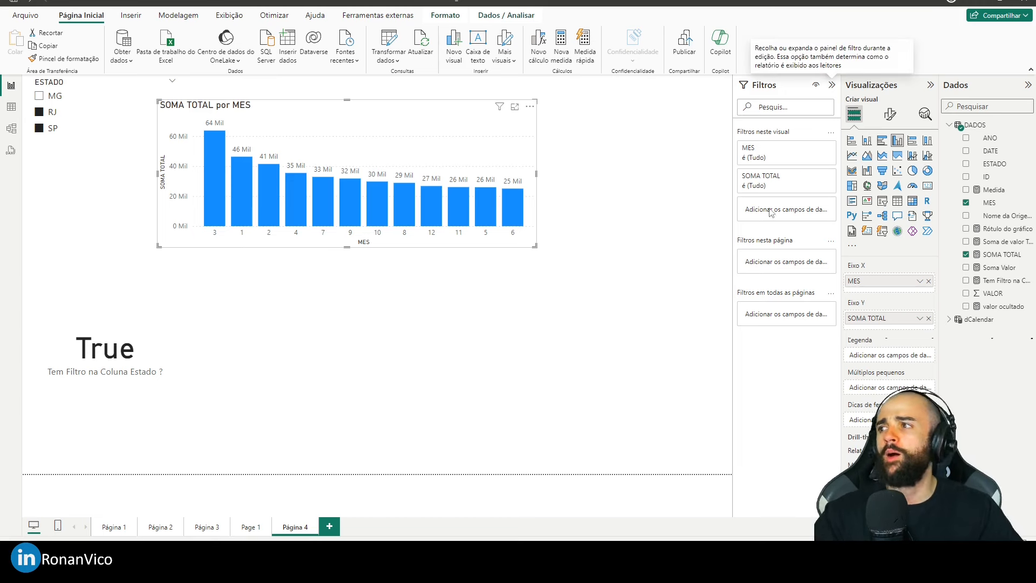
# Filter the column chart to months whose SOMA TOTAL is greater than 20000 and apply the filter
pyautogui.click(815, 176)
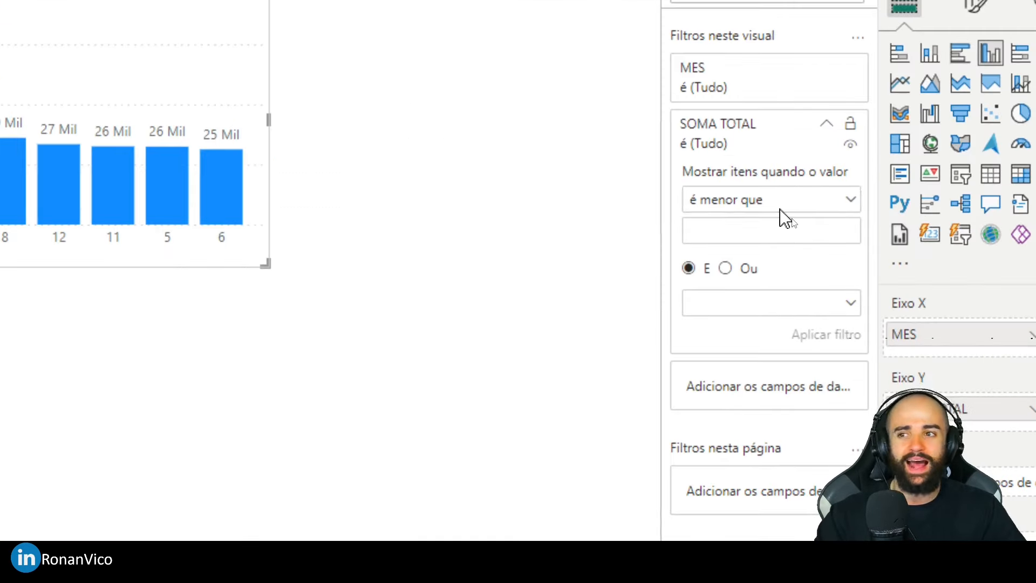
pyautogui.click(786, 213)
pyautogui.click(758, 255)
pyautogui.click(785, 228)
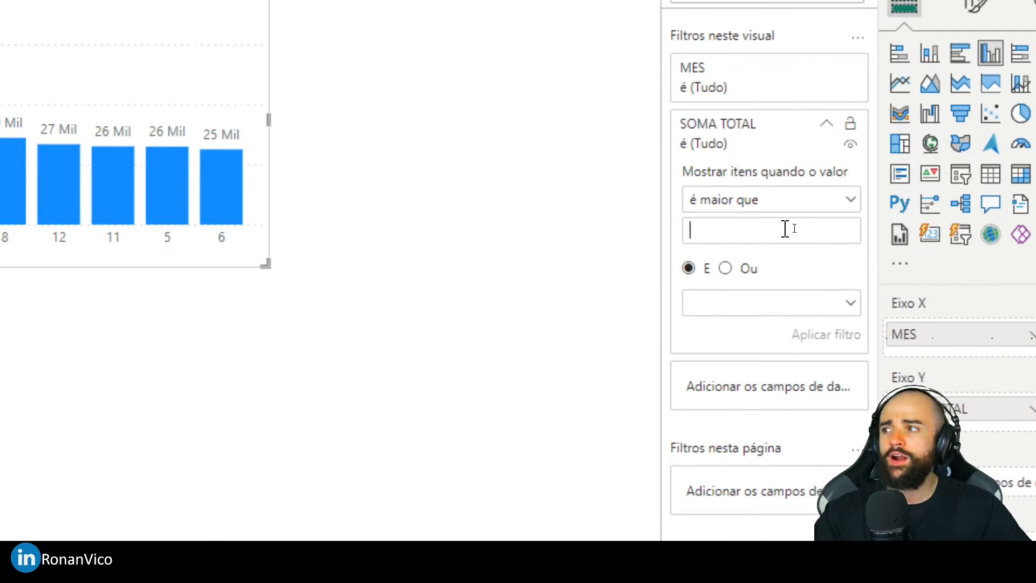
pyautogui.write('20000')
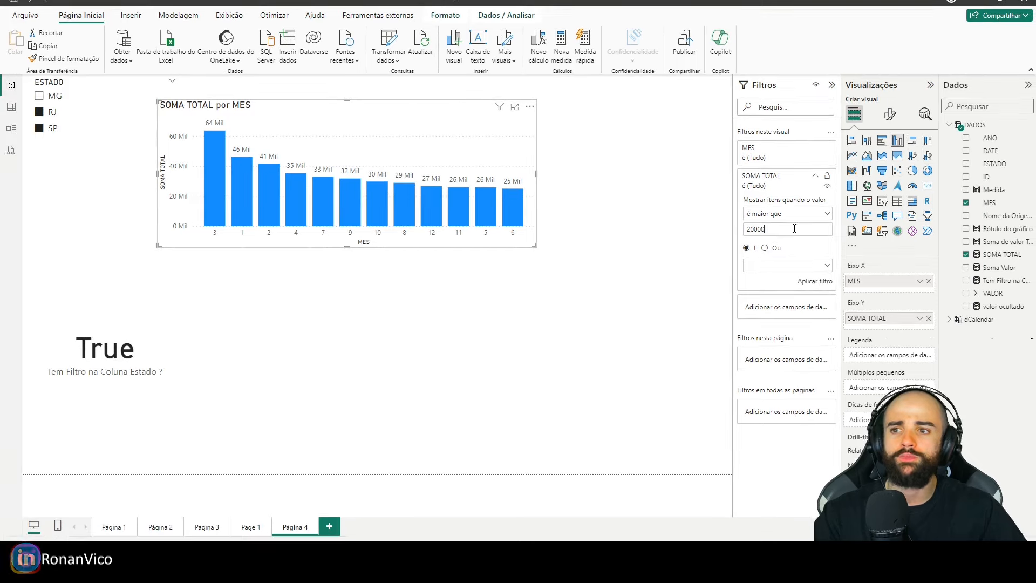
pyautogui.click(819, 286)
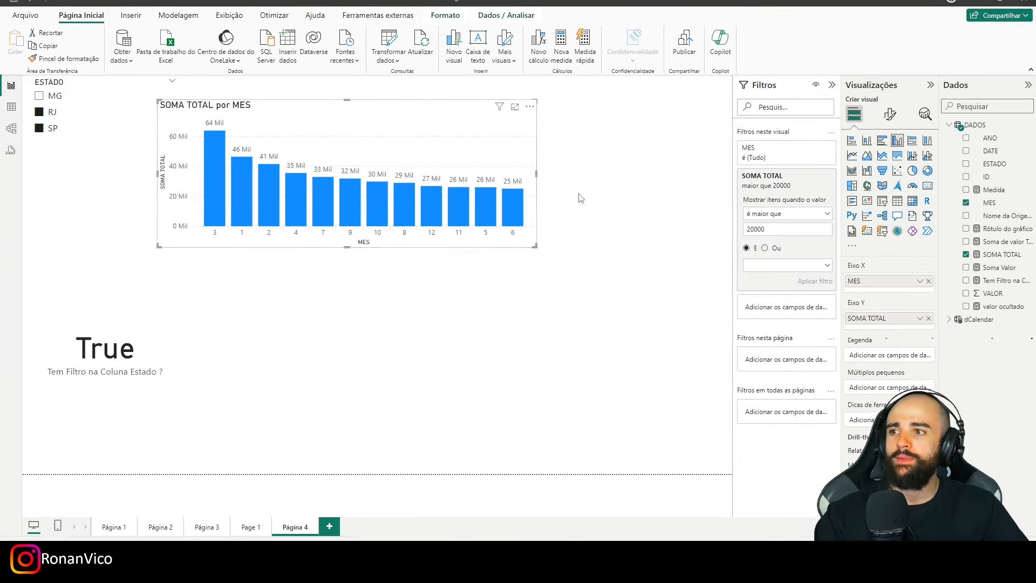
# Raise the chart's SOMA TOTAL filter threshold to 29000 and apply it
pyautogui.doubleClick(754, 229)
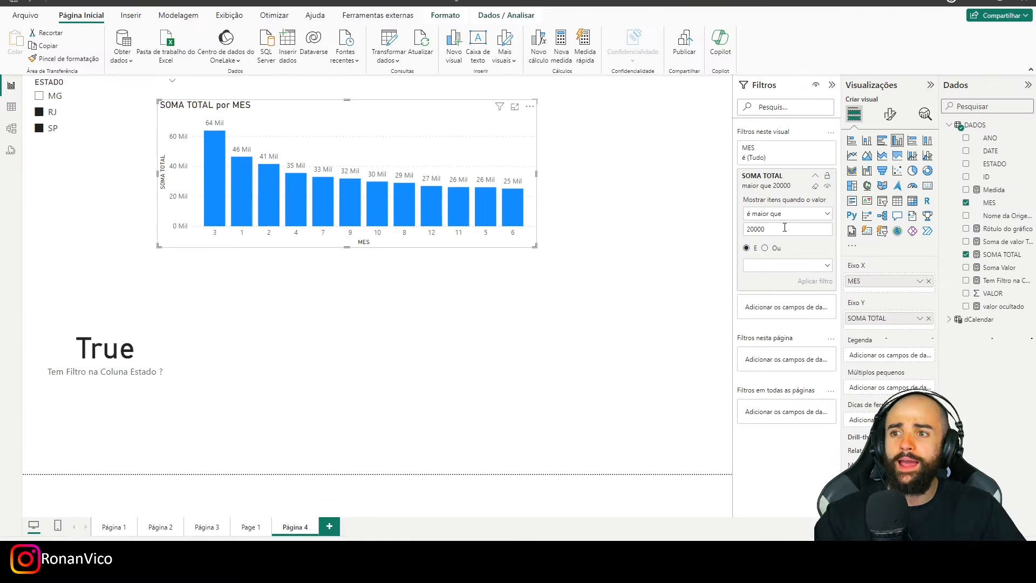
pyautogui.write('2')
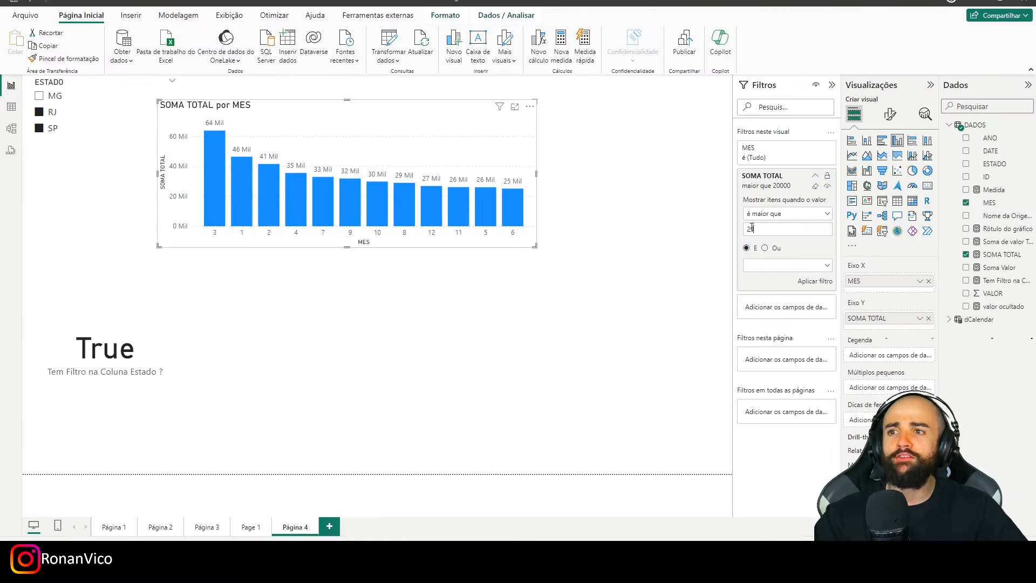
pyautogui.write('9000')
pyautogui.click(800, 281)
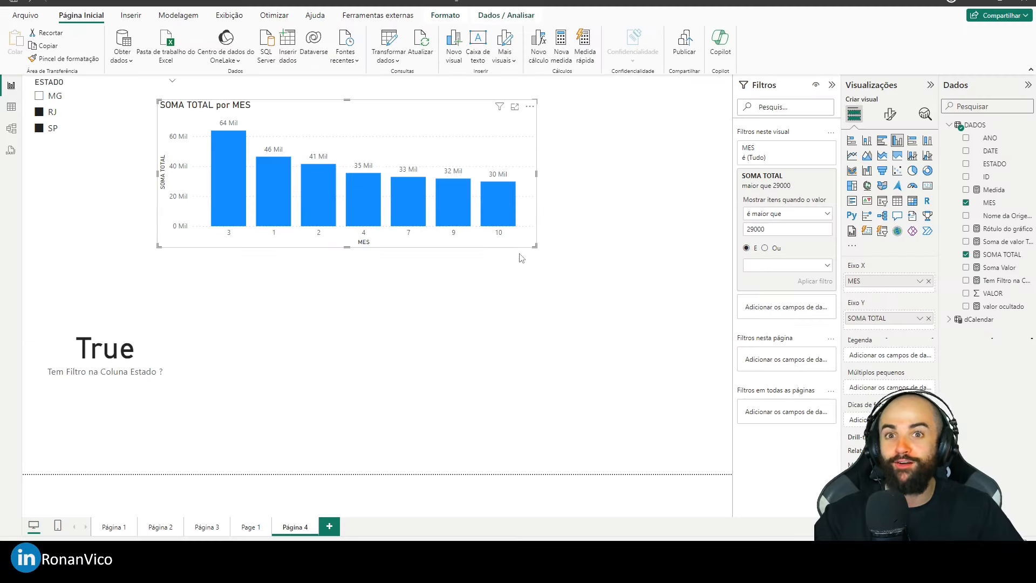
# Set the chart's SOMA TOTAL filter threshold to 99999999 and apply it
pyautogui.doubleClick(803, 231)
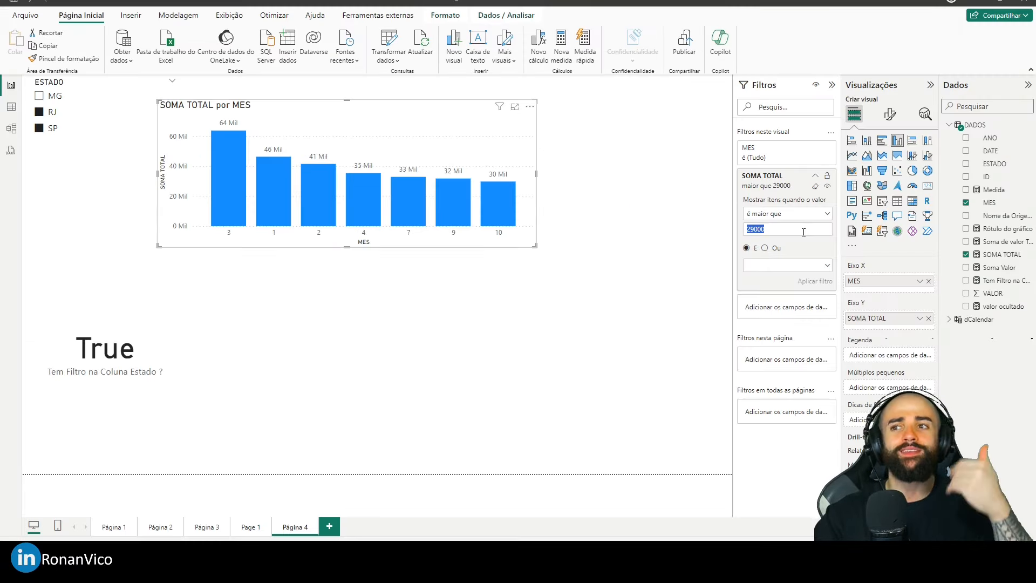
pyautogui.write('99999999')
pyautogui.click(812, 282)
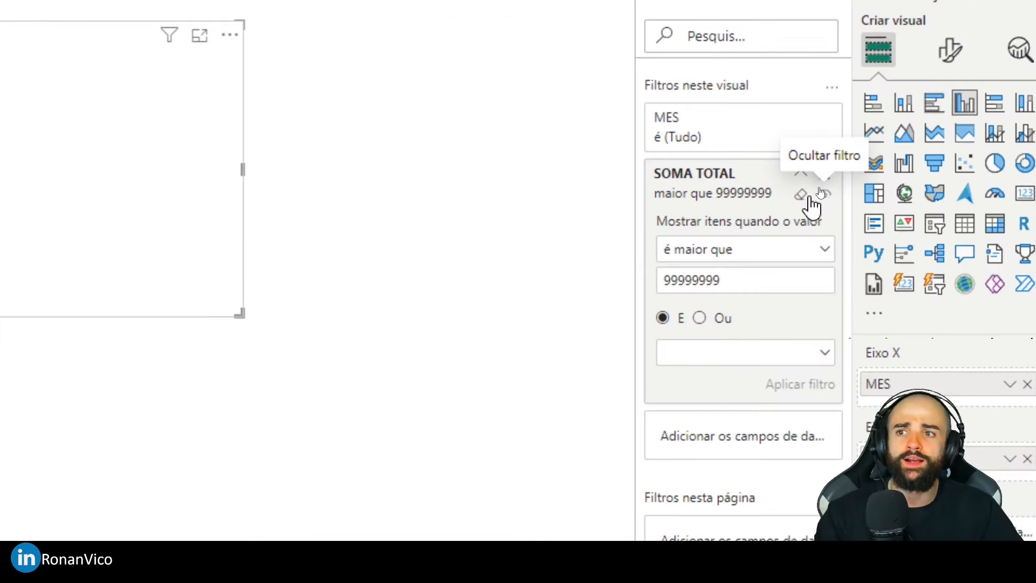
# Clear the SOMA TOTAL filter from the column chart, collapse its filter card and deselect the chart
pyautogui.click(808, 196)
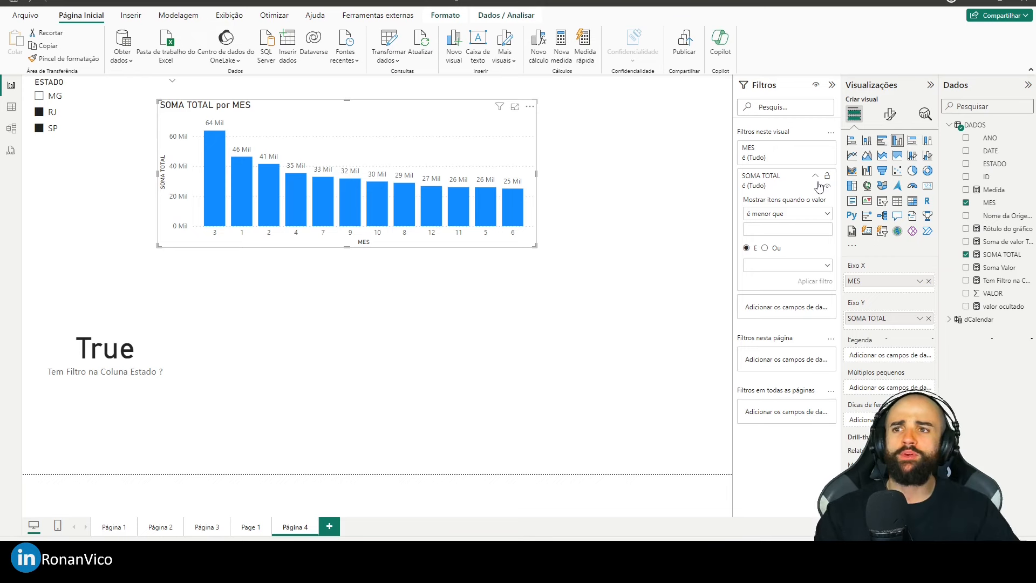
pyautogui.click(815, 176)
pyautogui.click(654, 238)
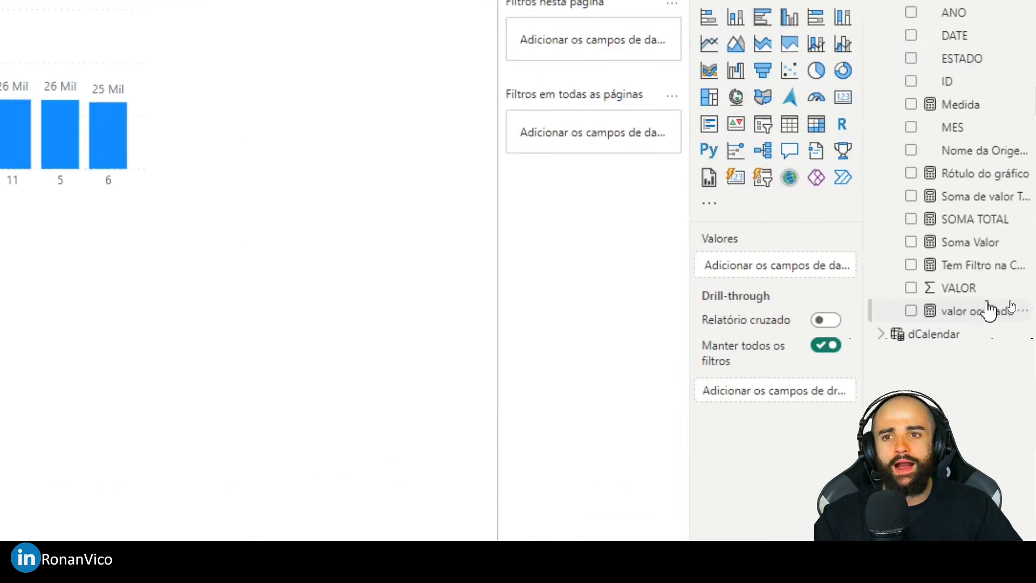
# Widen the data fields pane so the full measure names can be read
pyautogui.moveTo(859, 257); pyautogui.dragTo(774, 255)
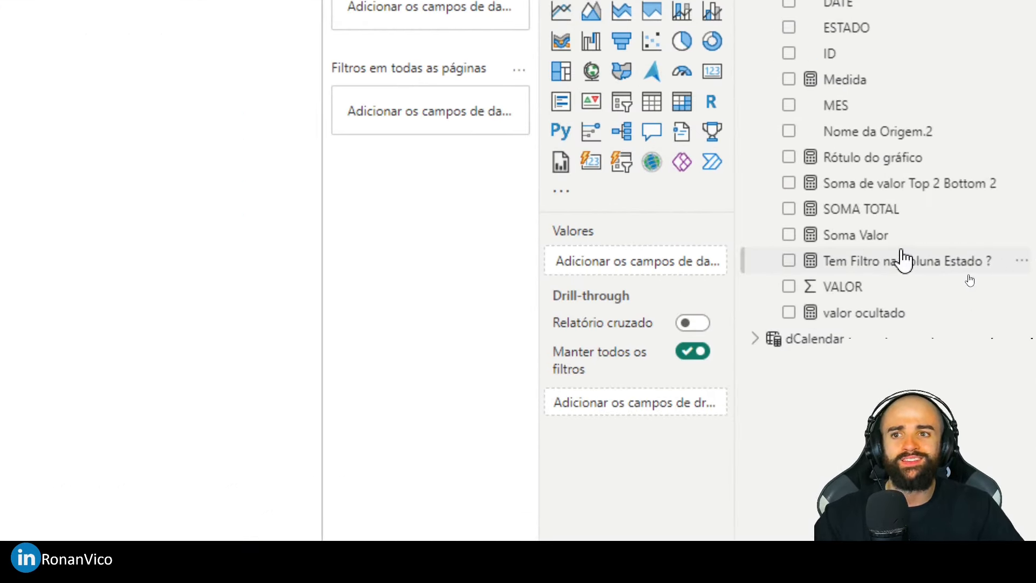
pyautogui.moveTo(905, 261)
pyautogui.mouseDown()
pyautogui.moveTo(435, 43)
pyautogui.moveTo(518, 67)
pyautogui.moveTo(912, 265)
pyautogui.mouseUp()
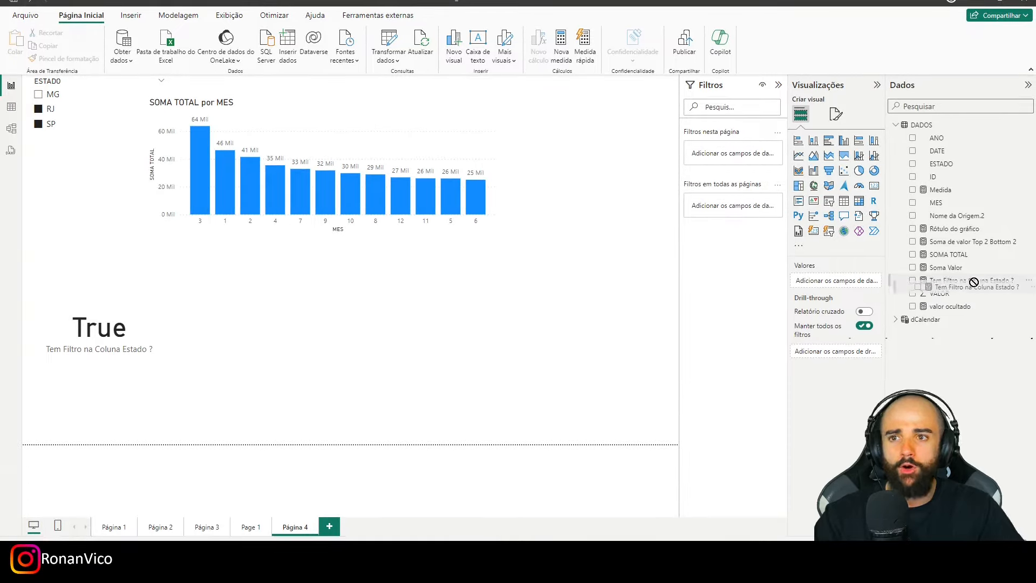
pyautogui.moveTo(974, 282); pyautogui.dragTo(972, 282)
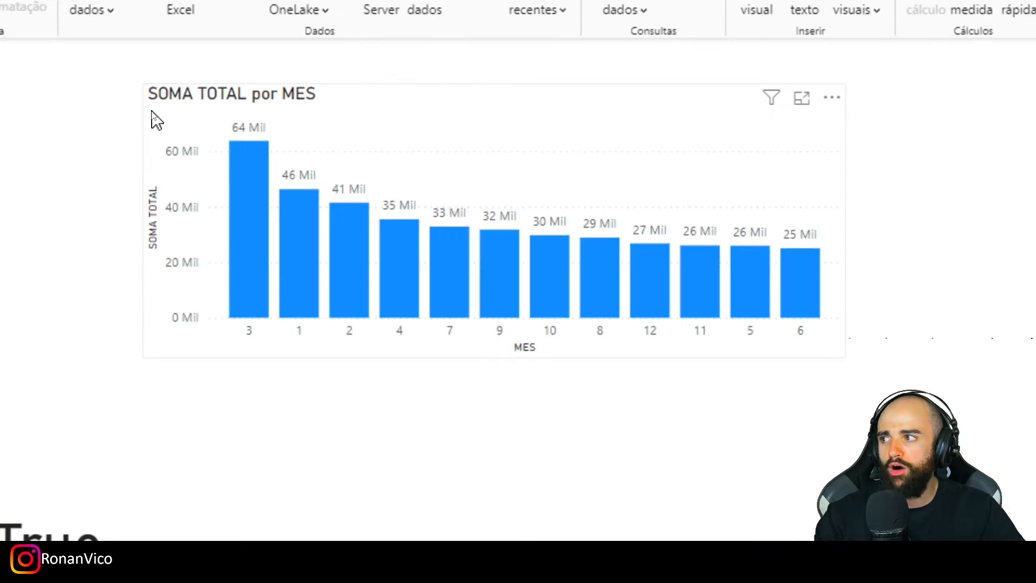
# Add the "Tem Filtro na Coluna Estado ?" measure to the column chart's visual-level filters
pyautogui.click(152, 112)
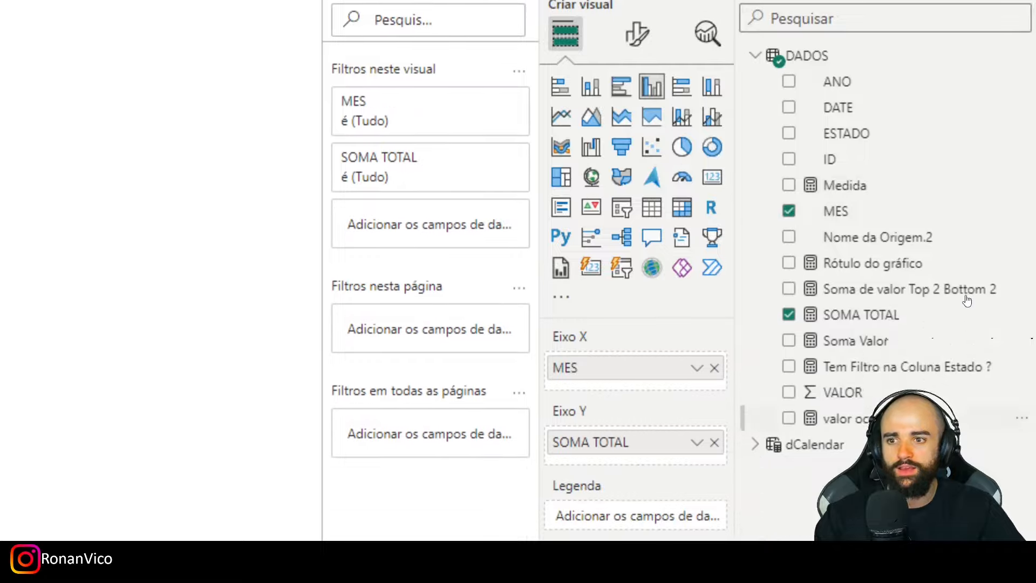
pyautogui.moveTo(865, 375)
pyautogui.mouseDown()
pyautogui.moveTo(914, 368)
pyautogui.moveTo(869, 363)
pyautogui.moveTo(875, 370)
pyautogui.mouseUp()
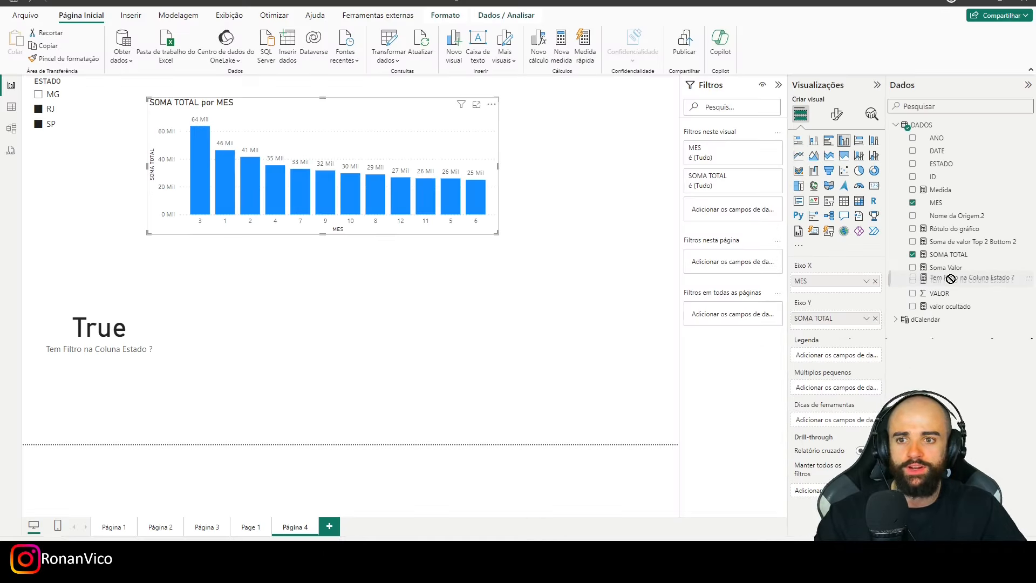
pyautogui.moveTo(951, 279)
pyautogui.mouseDown()
pyautogui.moveTo(454, 292)
pyautogui.moveTo(257, 320)
pyautogui.moveTo(273, 321)
pyautogui.mouseUp()
pyautogui.hotkey('ctrl', '2')
pyautogui.press('Escape')
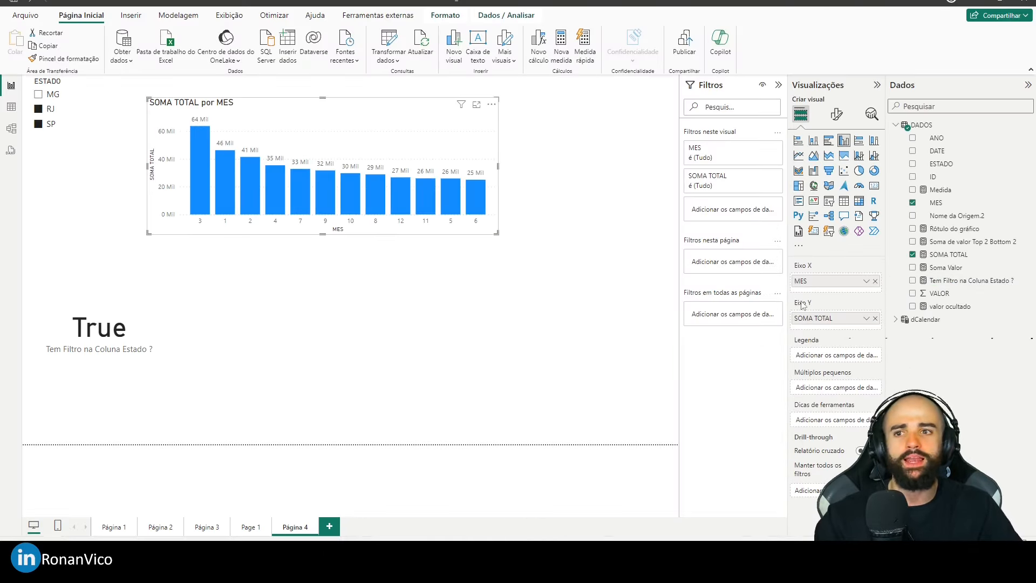
pyautogui.moveTo(969, 281); pyautogui.dragTo(734, 203)
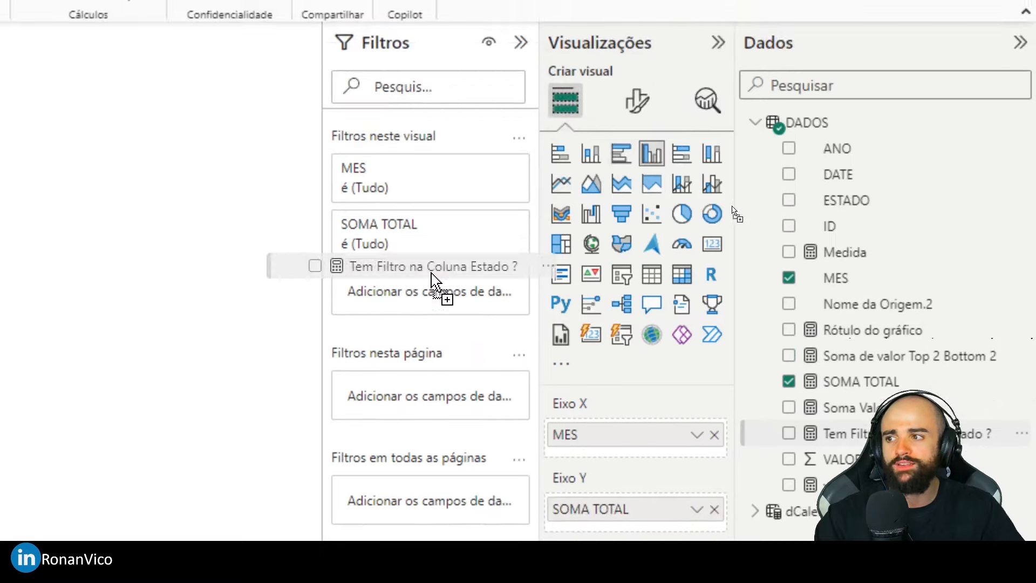
pyautogui.moveTo(431, 276); pyautogui.dragTo(394, 149)
pyautogui.moveTo(712, 131); pyautogui.dragTo(528, 279)
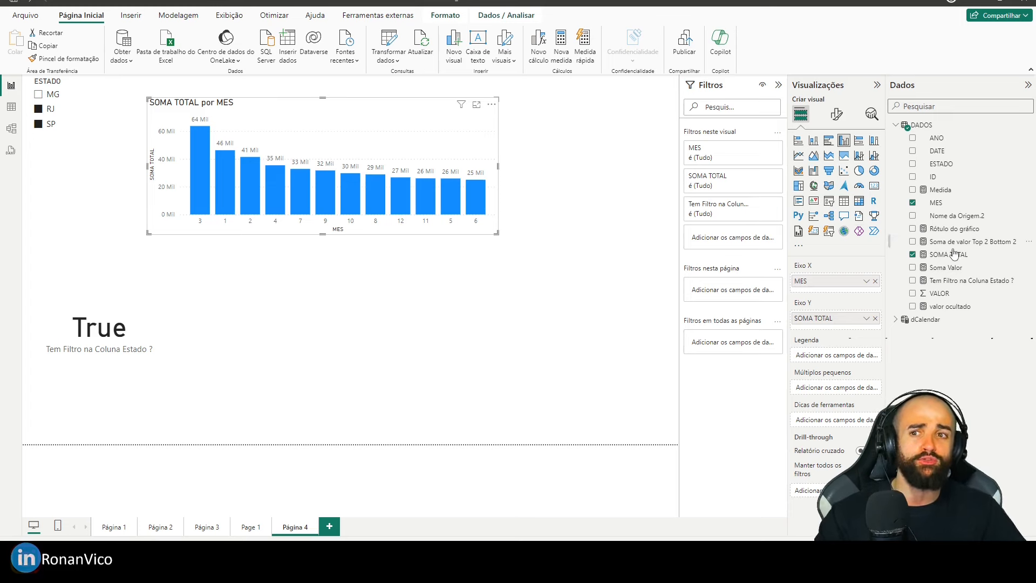
# Change the "Tem Filtro na Coluna Estado ?" formula to IF( ISFILTERED(DADOS[ESTADO]),1,0) and commit it
pyautogui.click(981, 281)
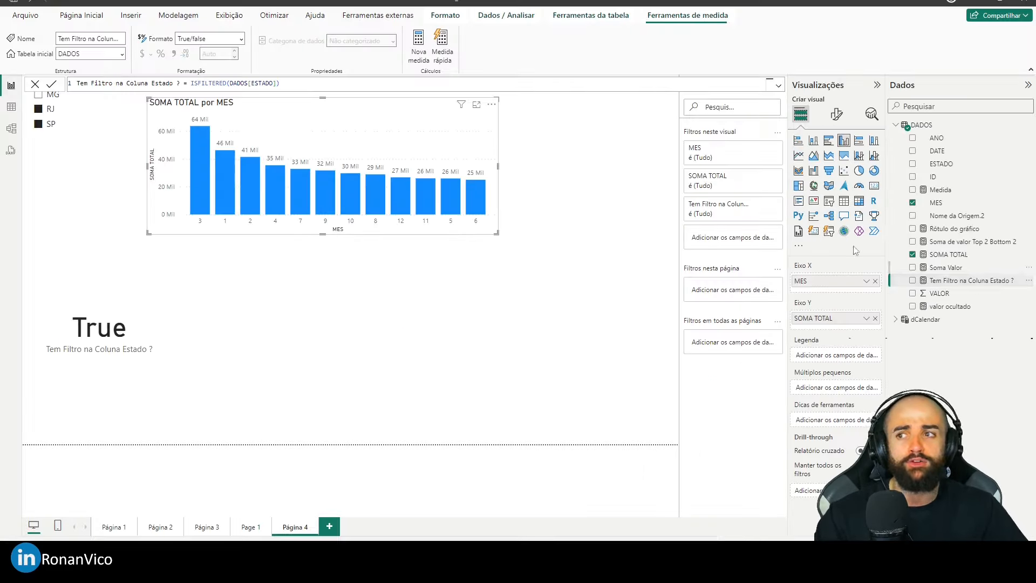
pyautogui.click(326, 82)
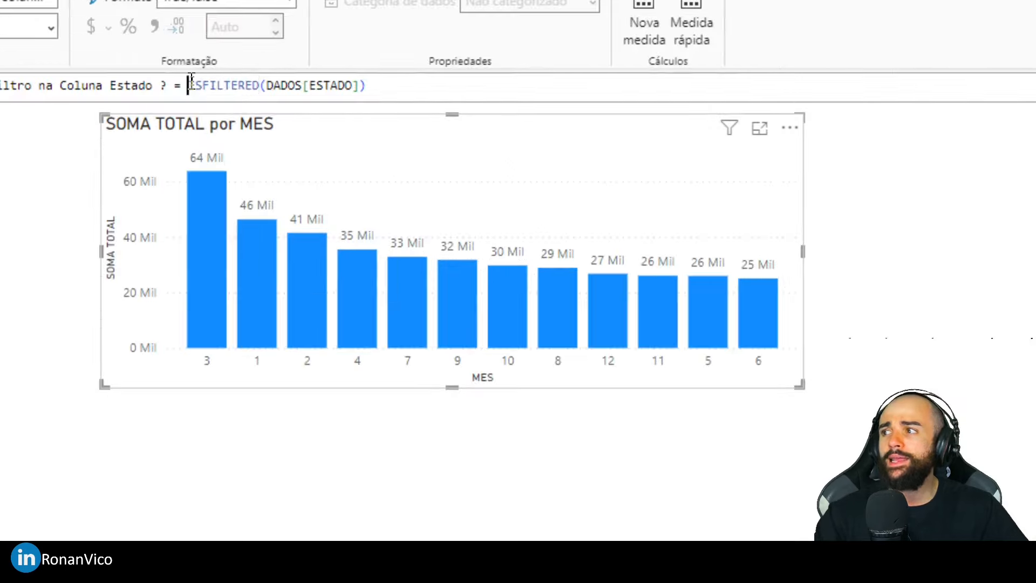
pyautogui.doubleClick(191, 83)
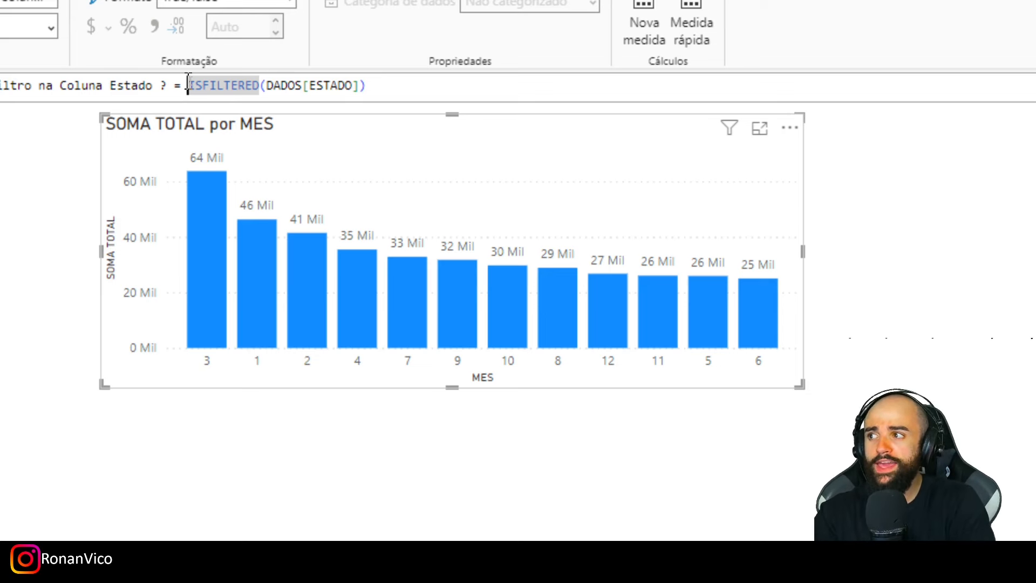
pyautogui.write('IF(')
pyautogui.press('End')
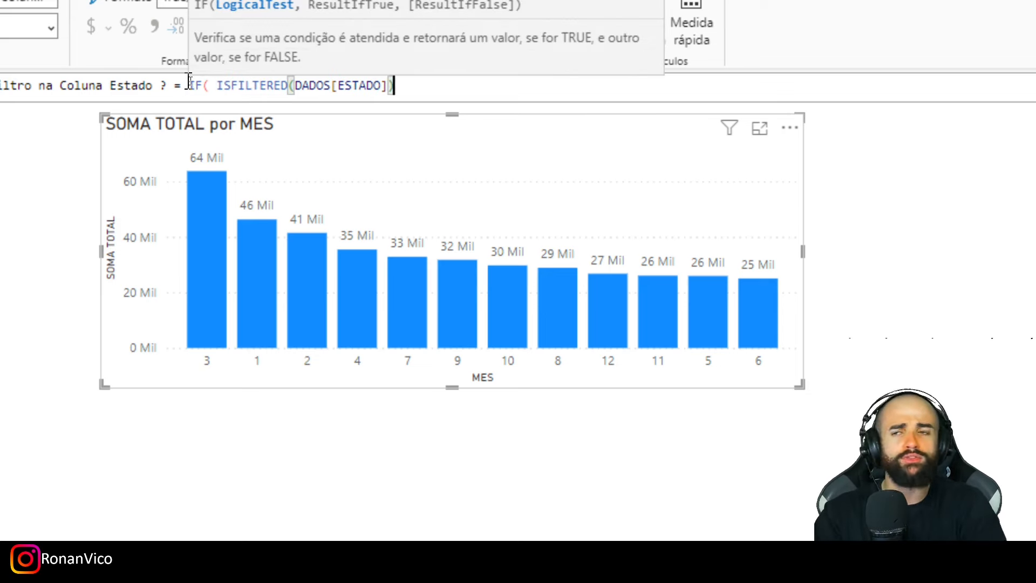
pyautogui.write(',1,0)')
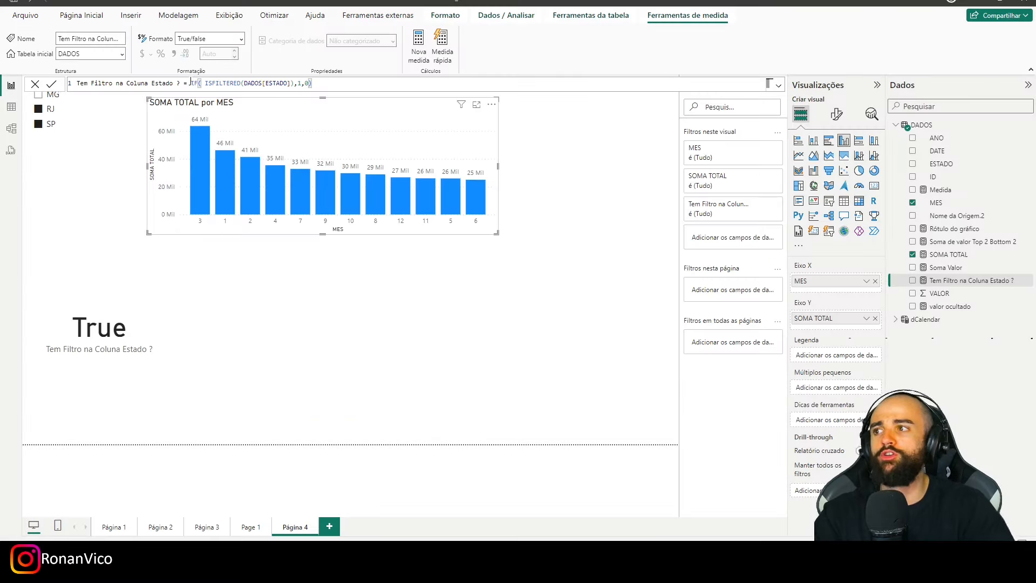
pyautogui.press('Return')
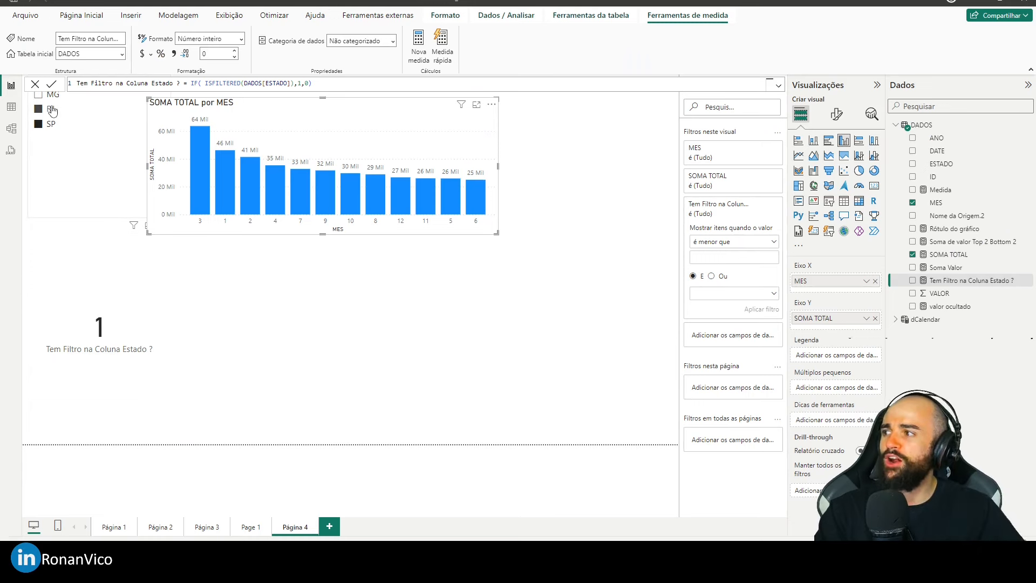
# Clear the RJ and SP selections in the ESTADO slicer and view the SOMA TOTAL measure's formula
pyautogui.click(52, 110)
pyautogui.click(49, 127)
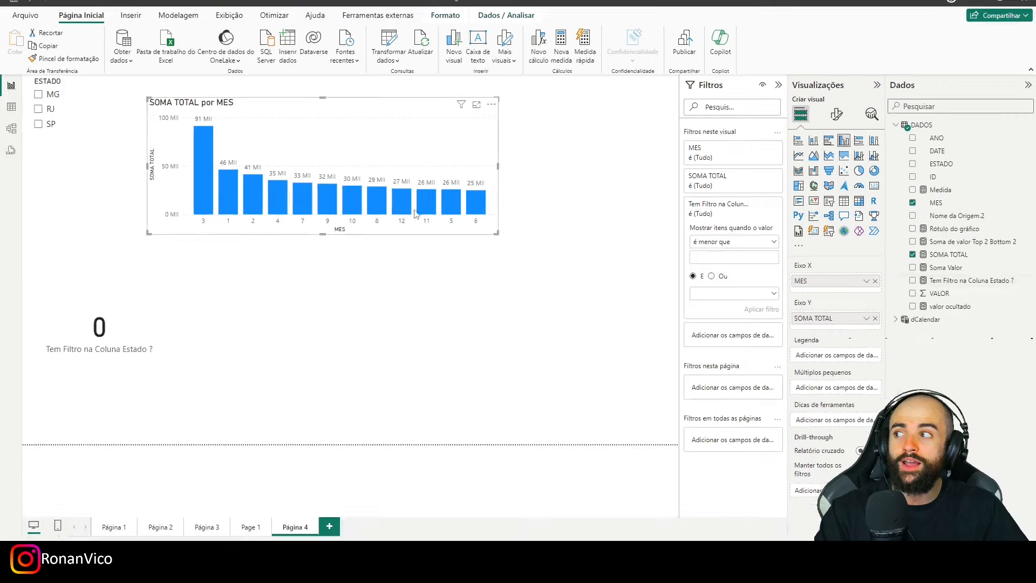
pyautogui.click(947, 254)
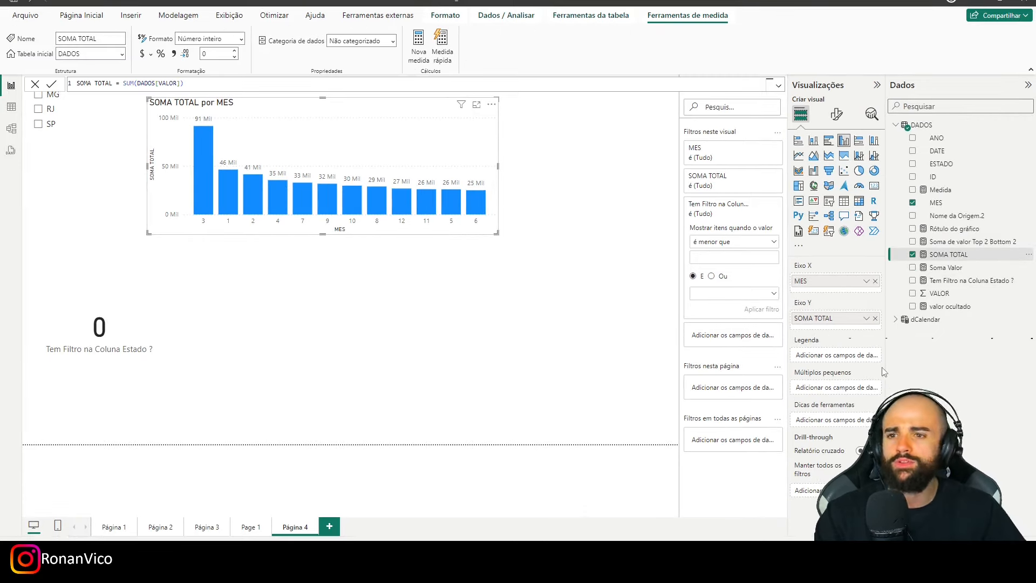
# Change the "Tem Filtro na Coluna Estado ?" results to "FILTRADO" when ESTADO is filtered and "NAO FILTRADO" otherwise
pyautogui.click(955, 280)
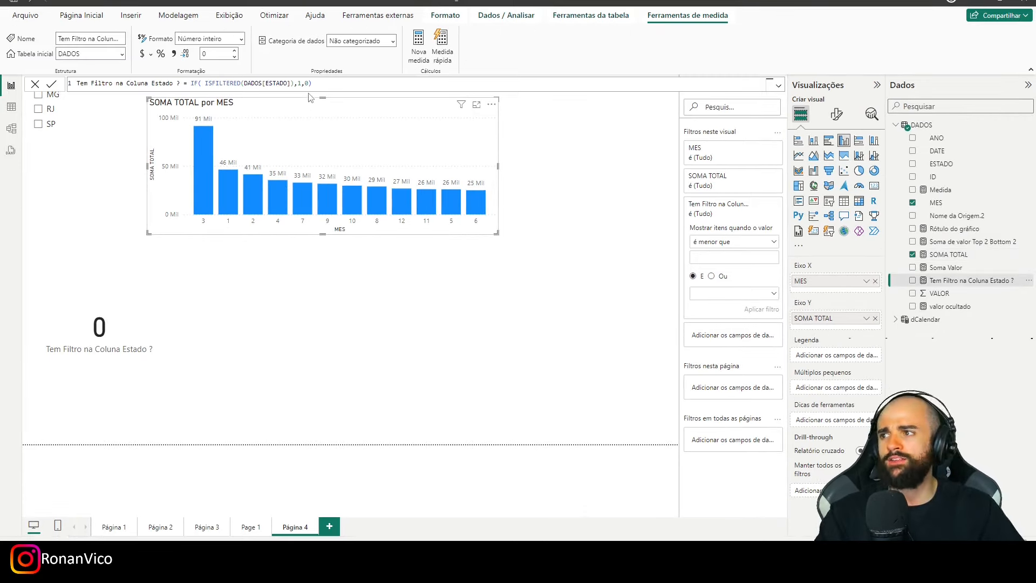
pyautogui.click(300, 85)
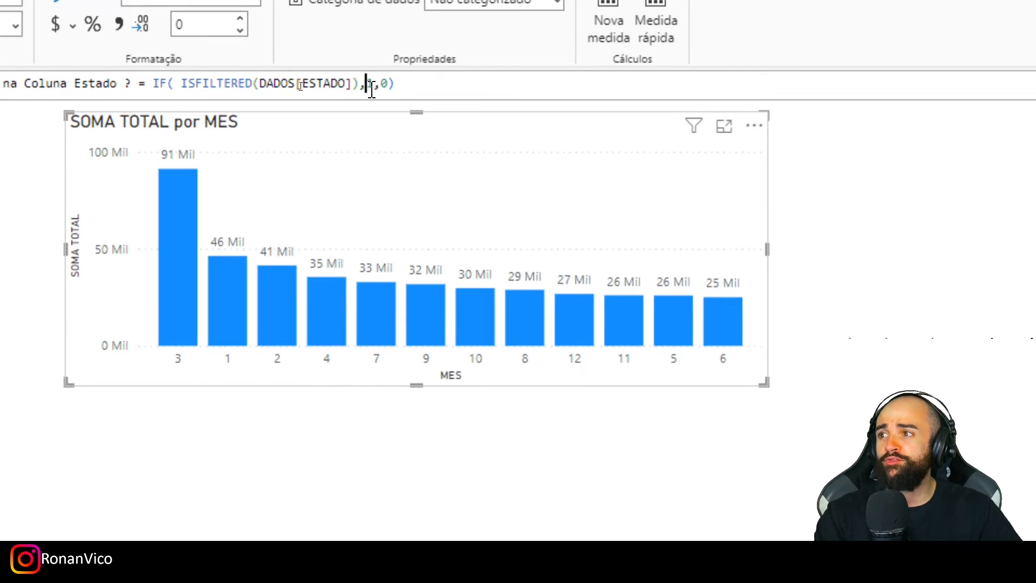
pyautogui.press('Delete')
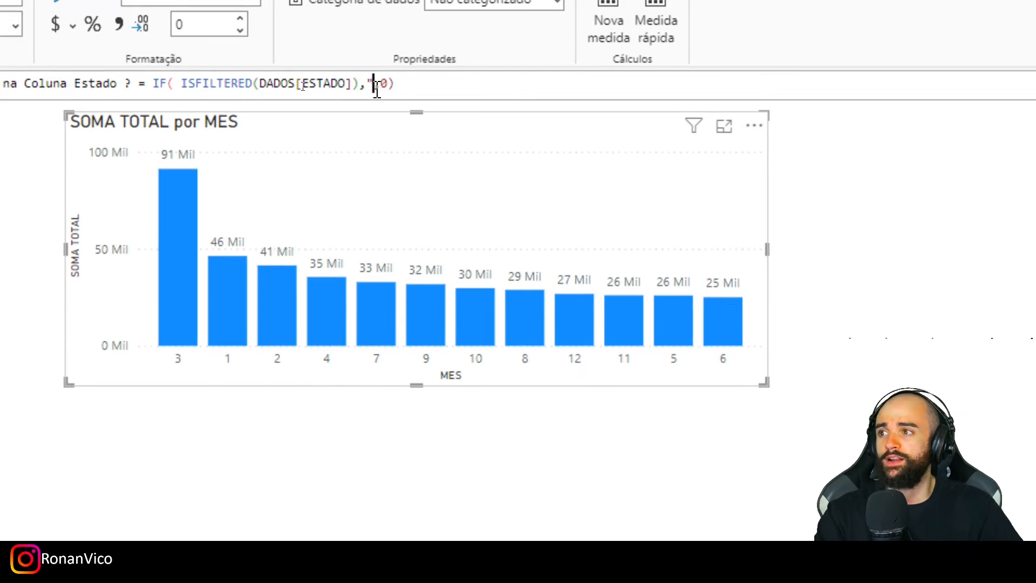
pyautogui.write('"FILTRADO"')
pyautogui.press('Right')
pyautogui.hotkey('shift', 'Right')
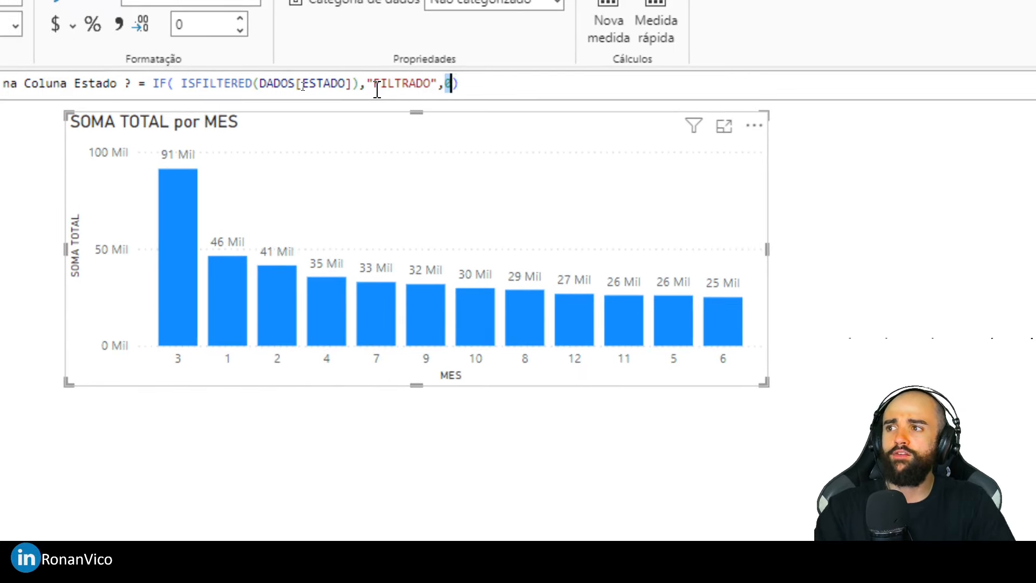
pyautogui.write('"NAO F')
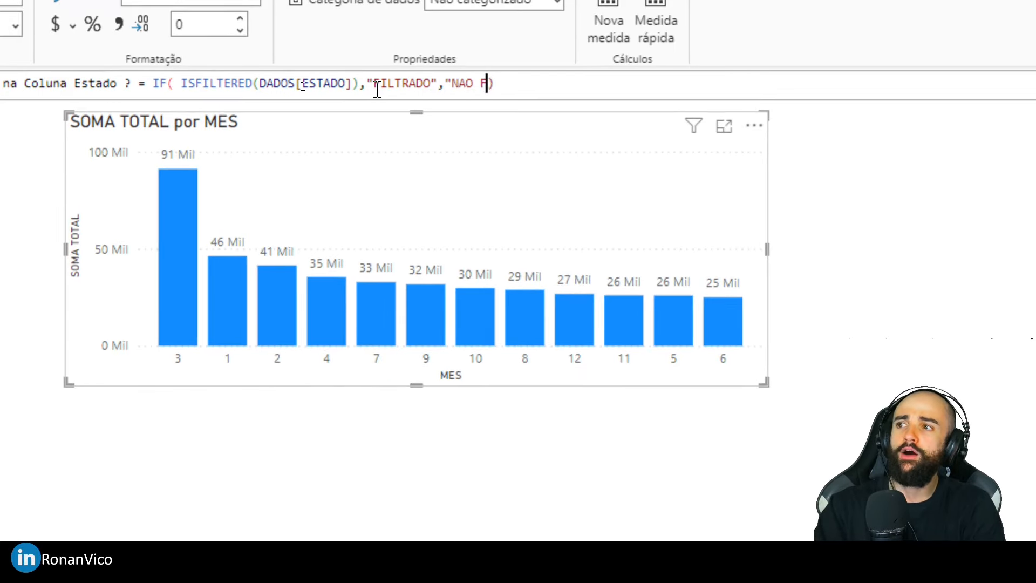
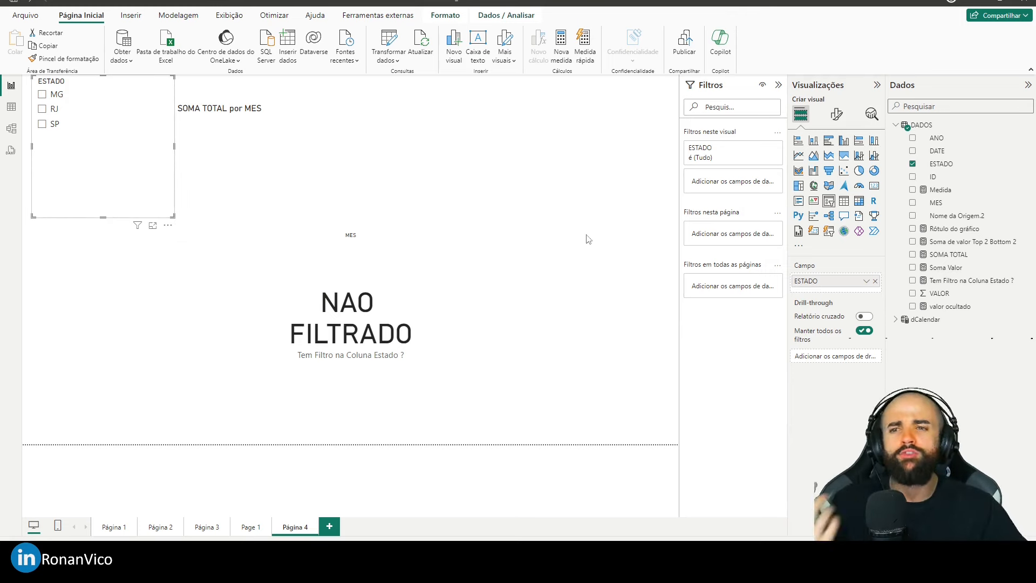
# Review the "Tem Filtro na Coluna Estado ?" IF expression and add RJ and MG to the ESTADO slicer selection
pyautogui.click(961, 281)
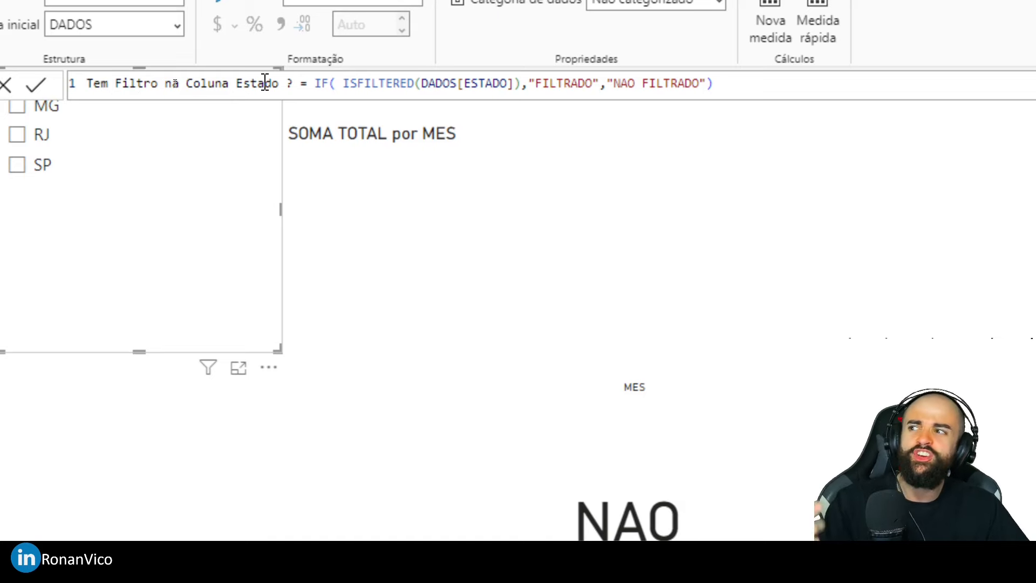
pyautogui.moveTo(316, 83); pyautogui.dragTo(760, 95)
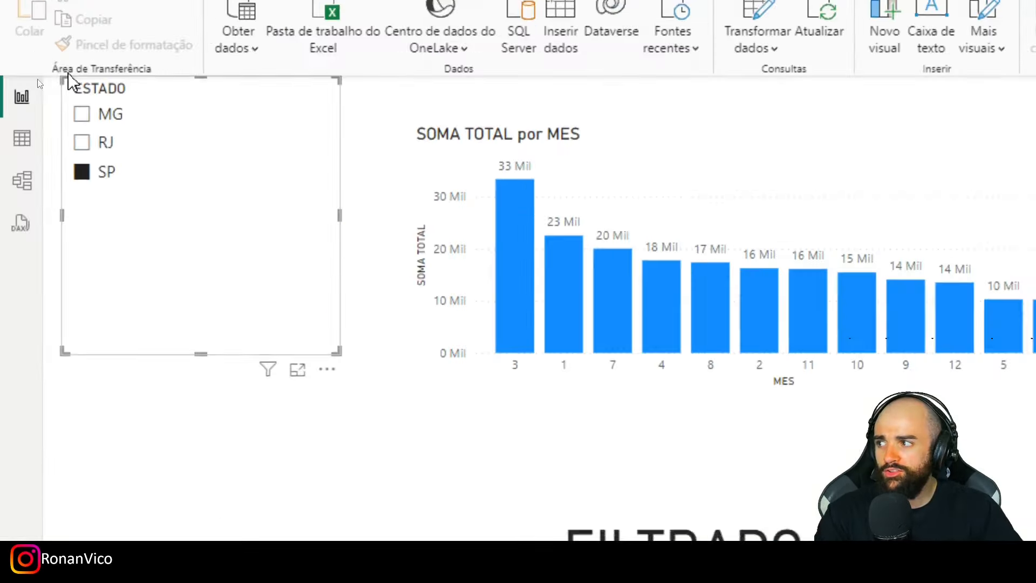
pyautogui.click(52, 109)
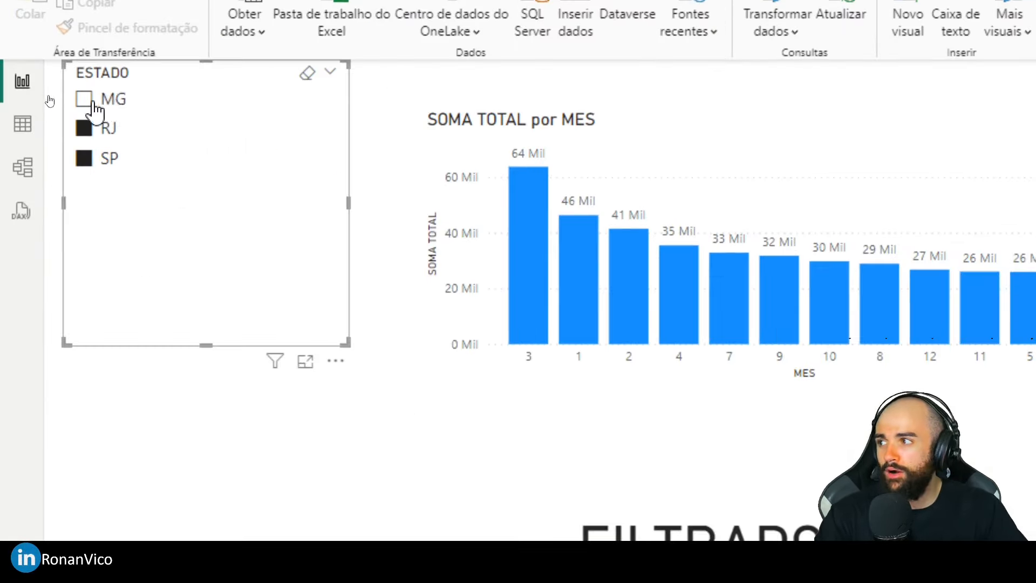
pyautogui.click(56, 96)
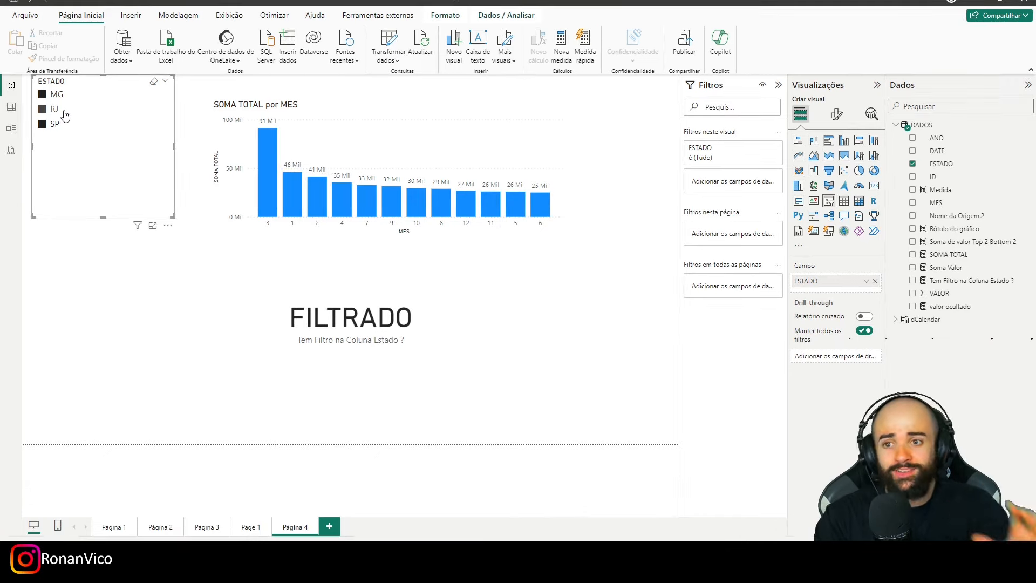
# Replace ISFILTERED with HASONEFILTER in the "Tem Filtro na Coluna Estado ?" formula and commit it
pyautogui.click(955, 280)
pyautogui.doubleClick(225, 83)
pyautogui.write('HASON')
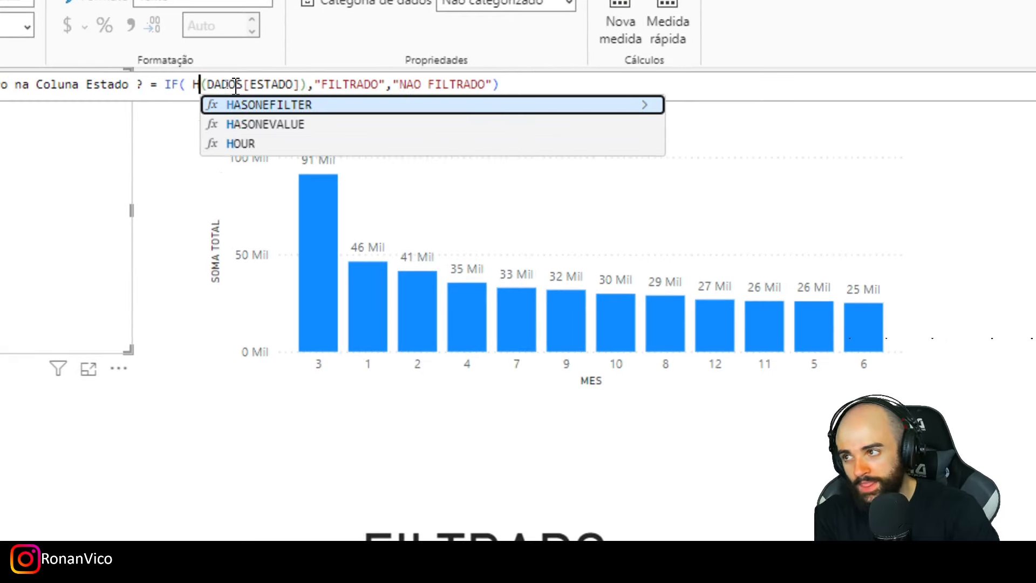
pyautogui.press('Tab')
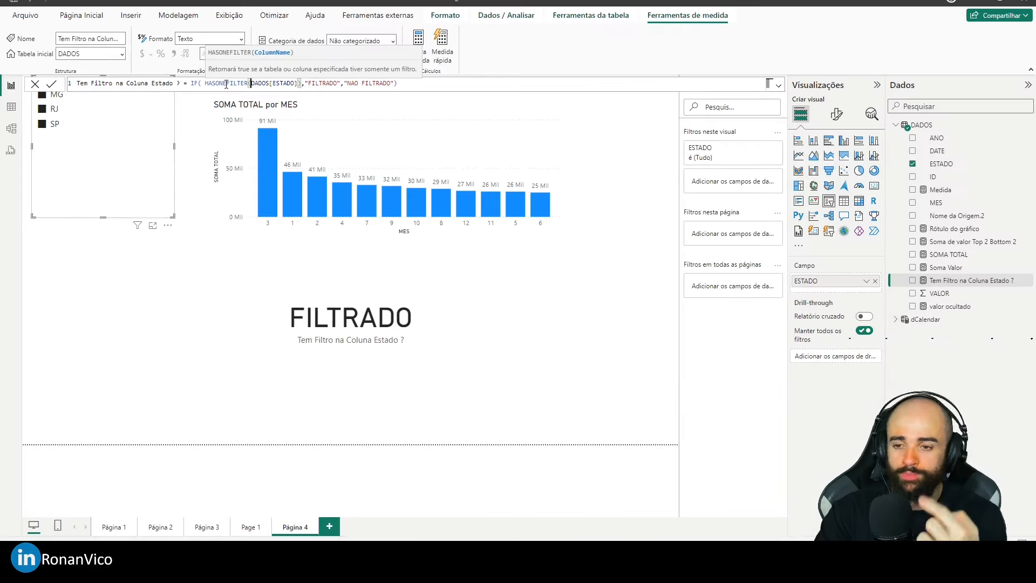
pyautogui.press('Return')
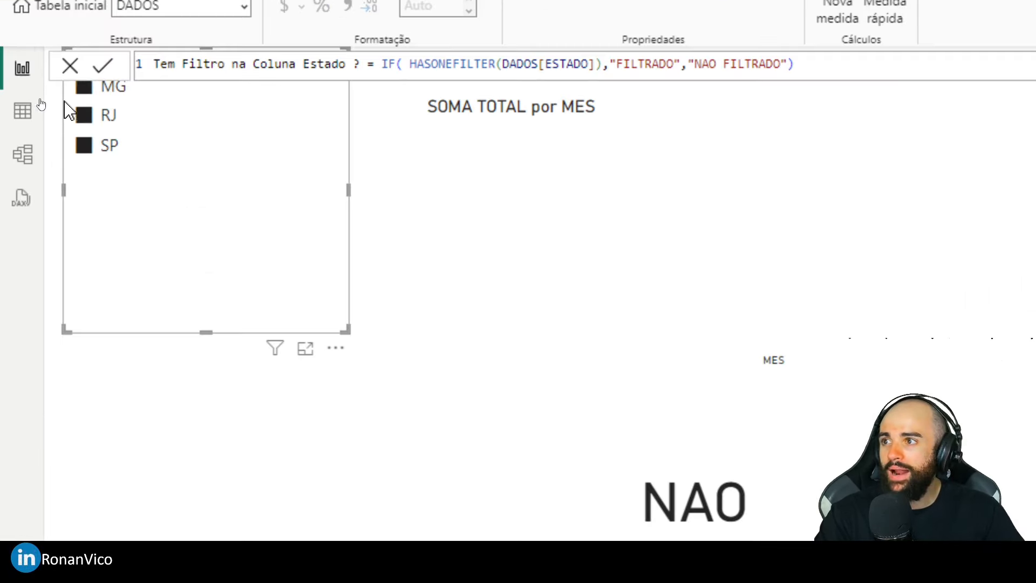
# Test the HASONEFILTER measure by clearing the ESTADO slicer, selecting SP, and adding RJ and MG
pyautogui.click(101, 151)
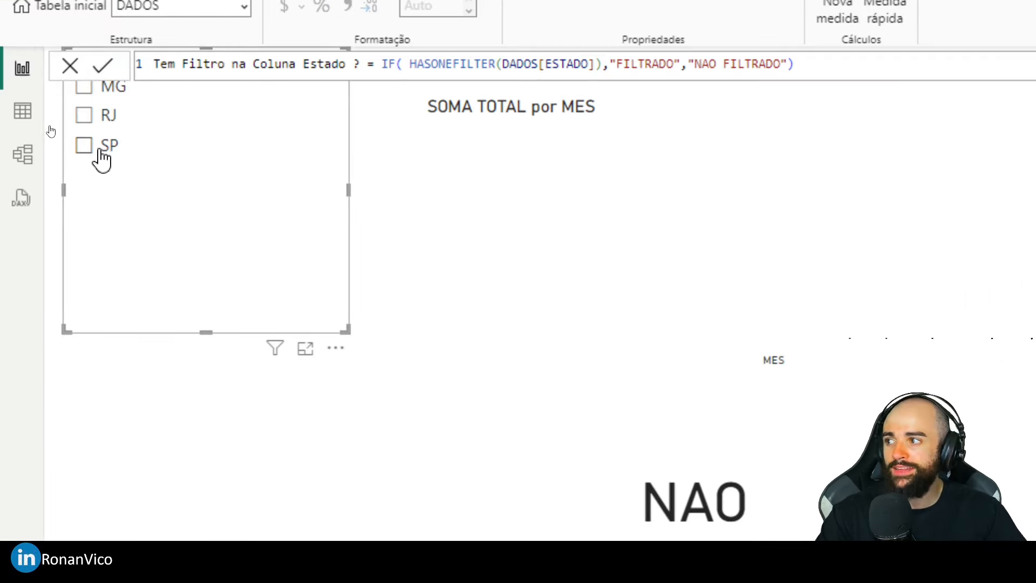
pyautogui.click(44, 125)
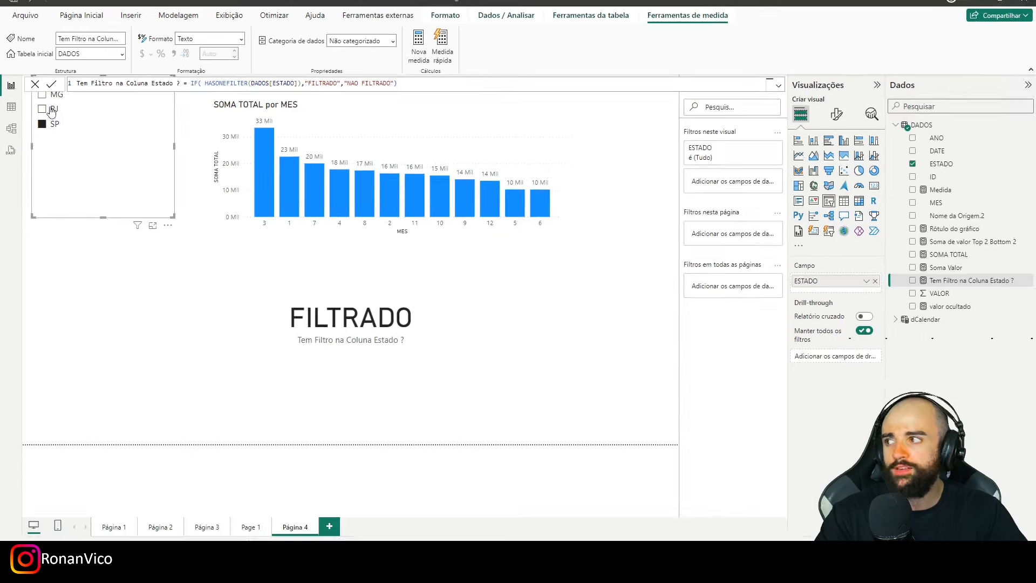
pyautogui.keyDown('ctrl'); pyautogui.click(104, 122); pyautogui.keyUp('ctrl')
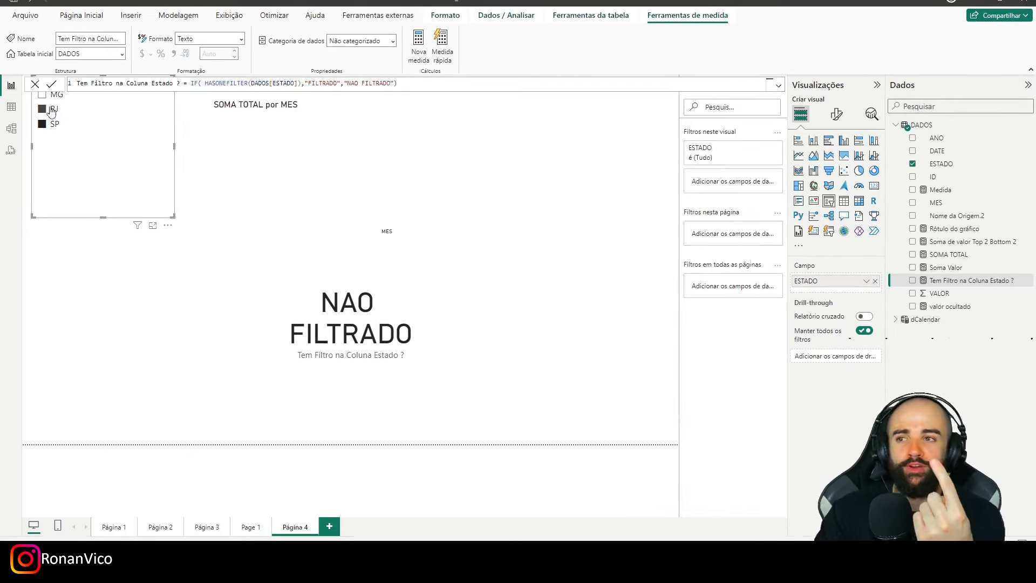
pyautogui.keyDown('ctrl'); pyautogui.click(45, 97); pyautogui.keyUp('ctrl')
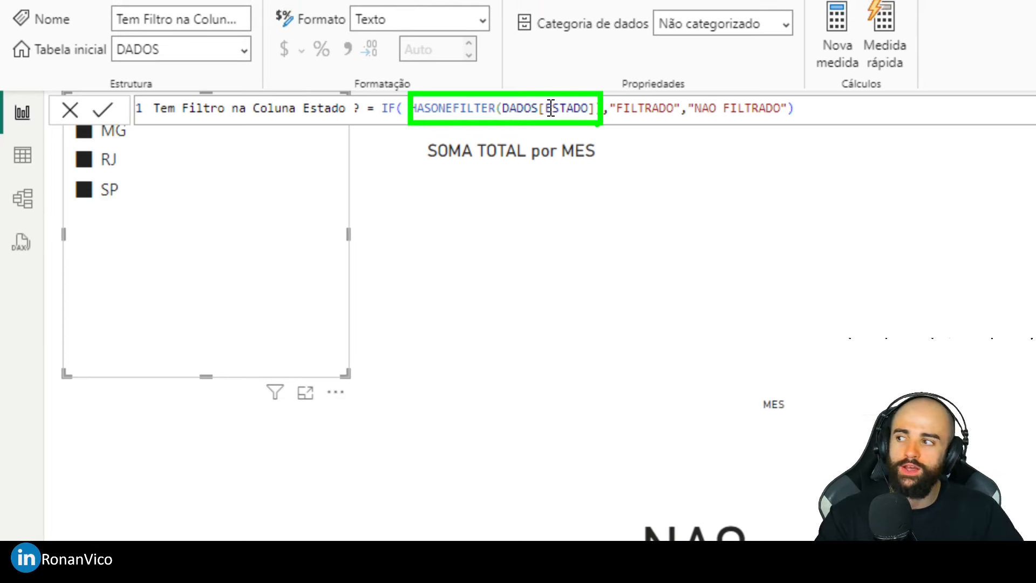
# Check the measure with a single state selected in the ESTADO slicer, first RJ alone and finally SP alone
pyautogui.click(112, 191)
pyautogui.click(106, 160)
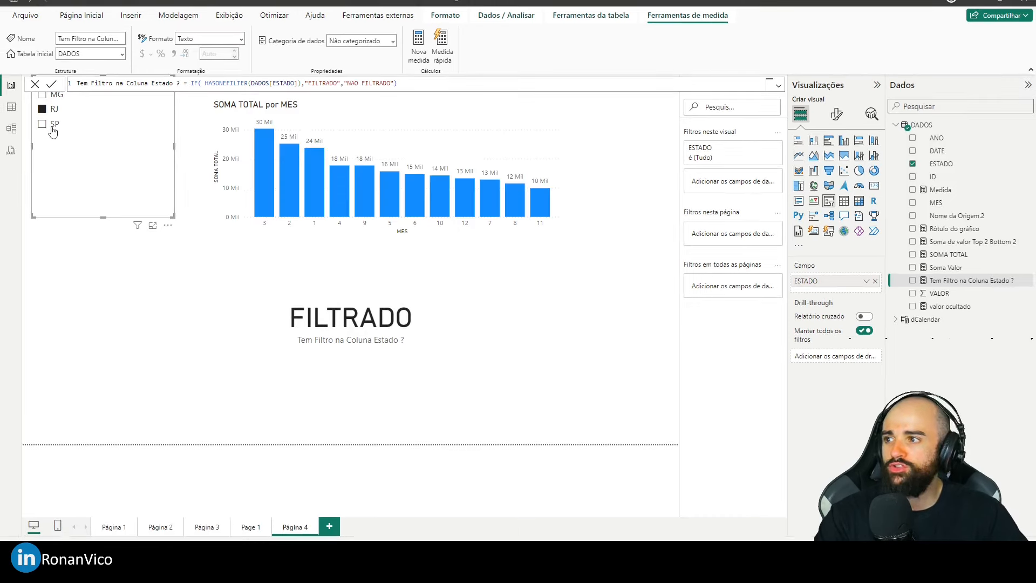
pyautogui.click(52, 125)
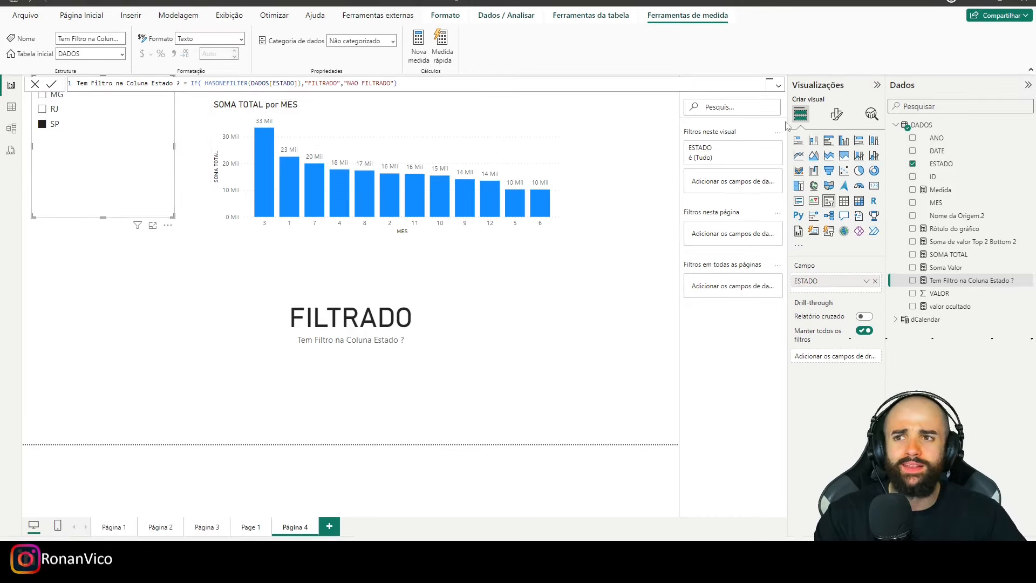
# Turn on single selection (Seleção única) for the ESTADO slicer and try it with RJ and SP
pyautogui.click(836, 114)
pyautogui.click(841, 191)
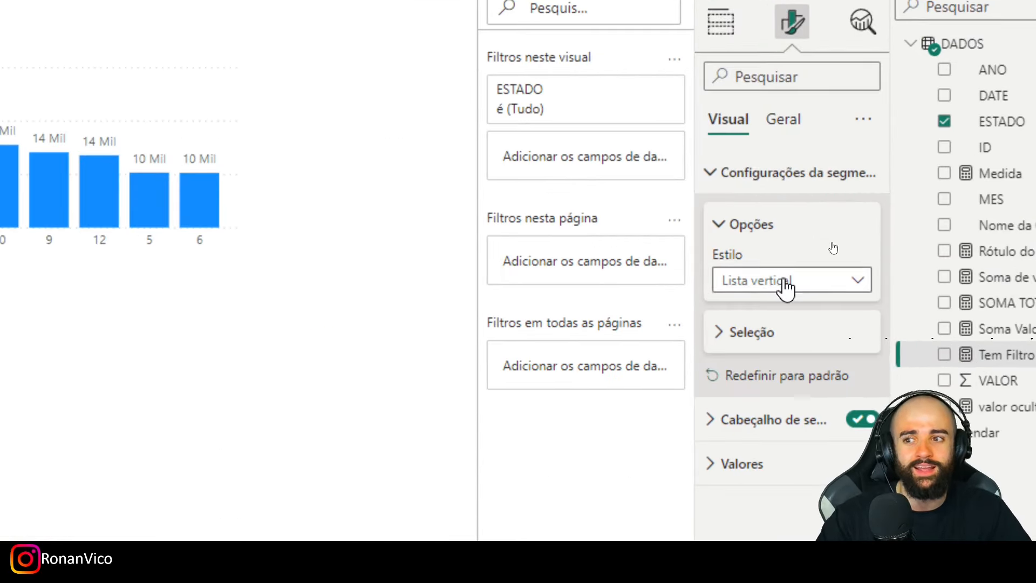
pyautogui.click(785, 286)
pyautogui.click(774, 304)
pyautogui.click(772, 330)
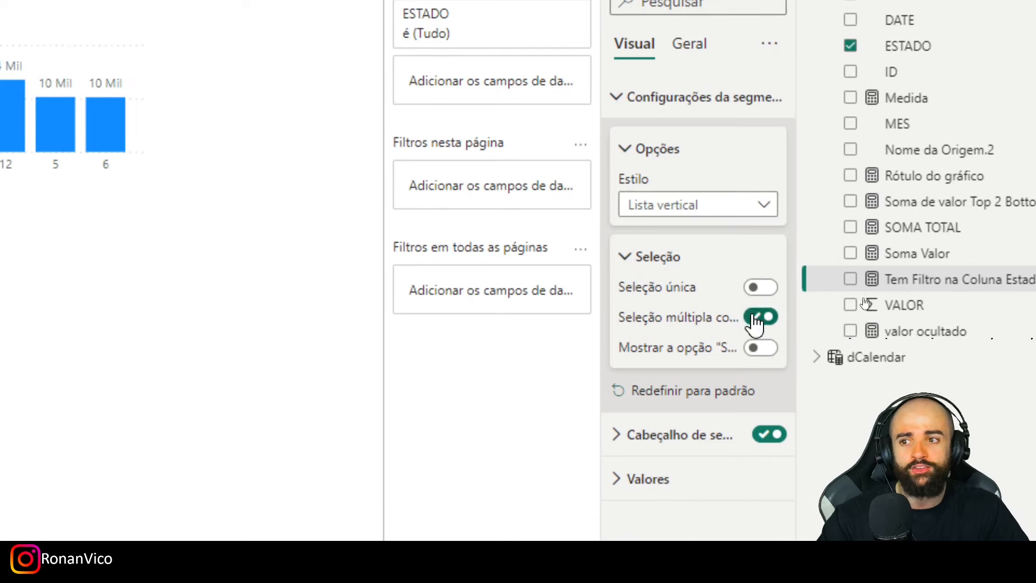
pyautogui.click(760, 287)
pyautogui.click(48, 109)
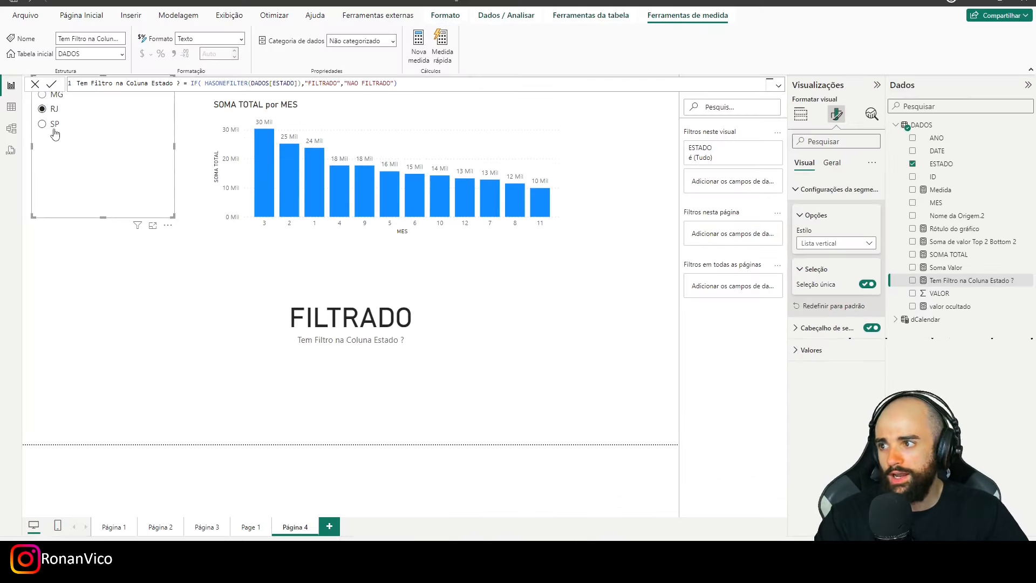
pyautogui.click(54, 126)
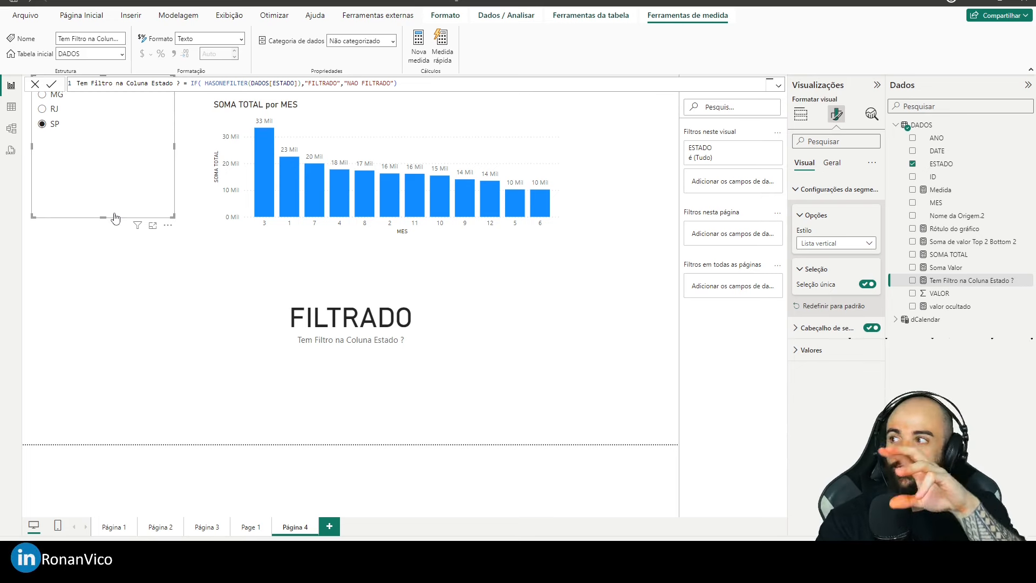
# Delete the ESTADO slicer and add a clustered bar chart of VALOR by ESTADO in the empty area
pyautogui.press('Delete')
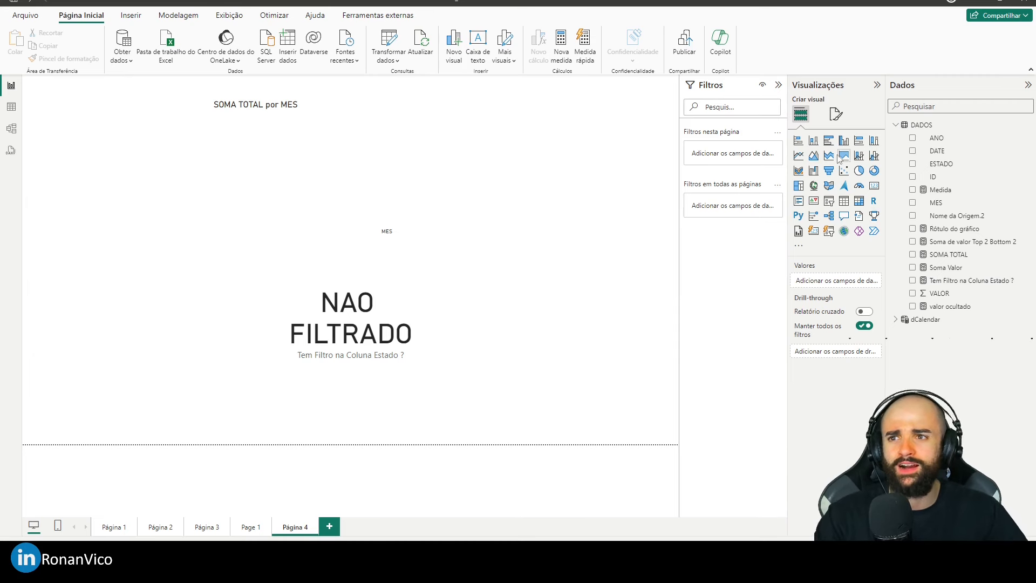
pyautogui.click(828, 141)
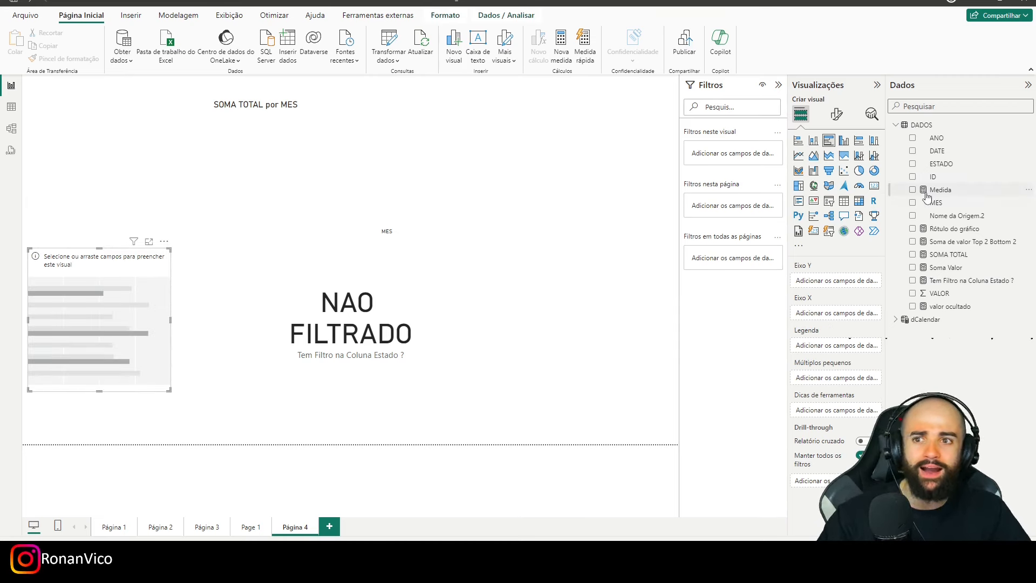
pyautogui.click(913, 164)
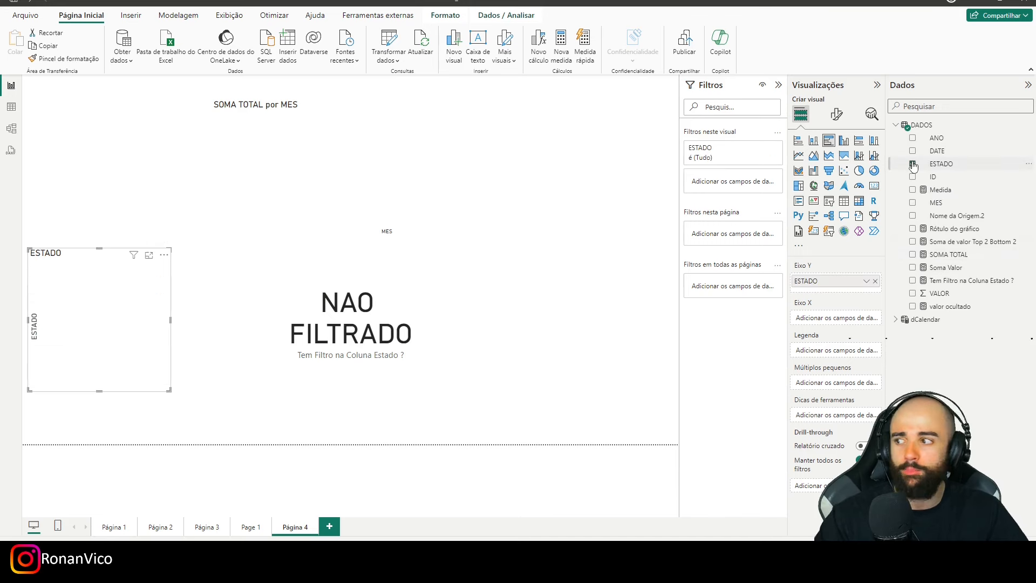
pyautogui.click(912, 294)
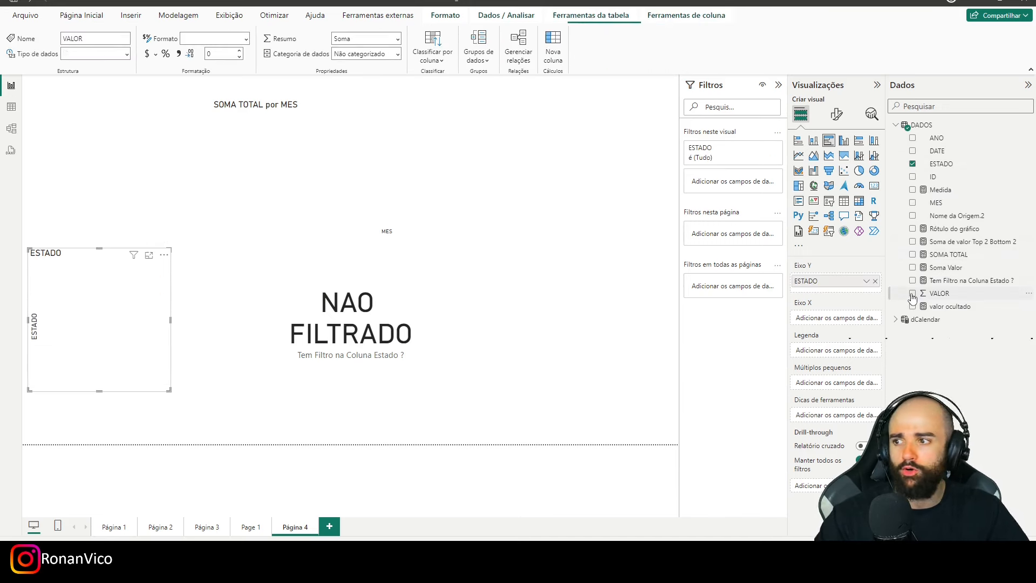
pyautogui.click(171, 293)
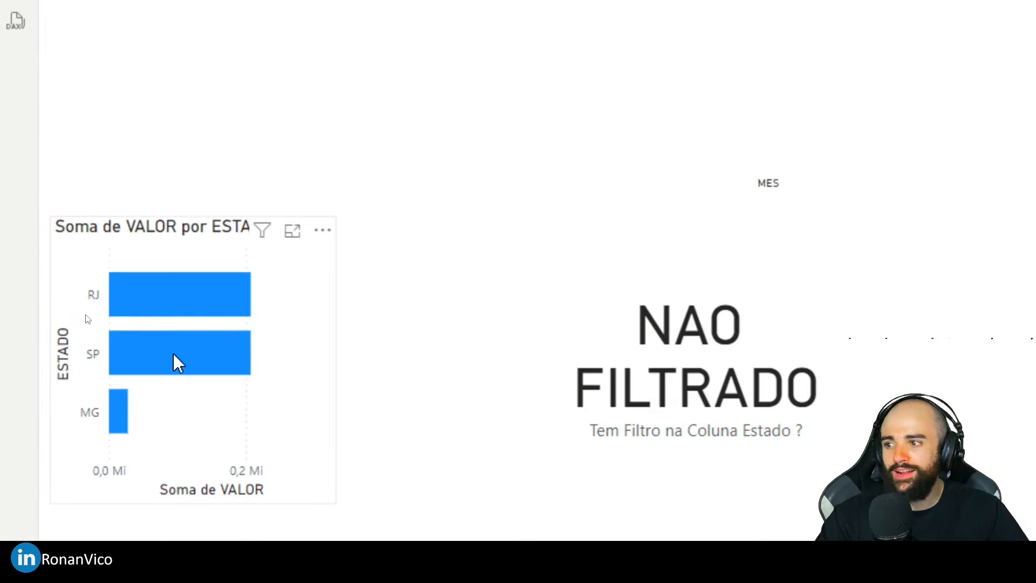
# Test cross-filtering the measure card and column chart from the bar chart's SP and RJ bars, ending with no bar selected
pyautogui.click(128, 364)
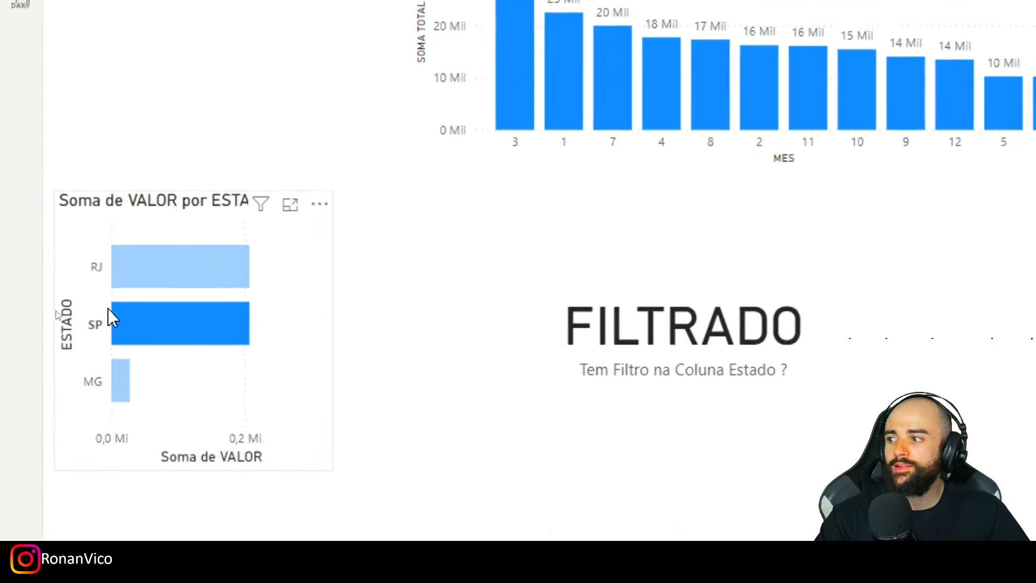
pyautogui.click(140, 276)
pyautogui.click(161, 270)
pyautogui.click(163, 273)
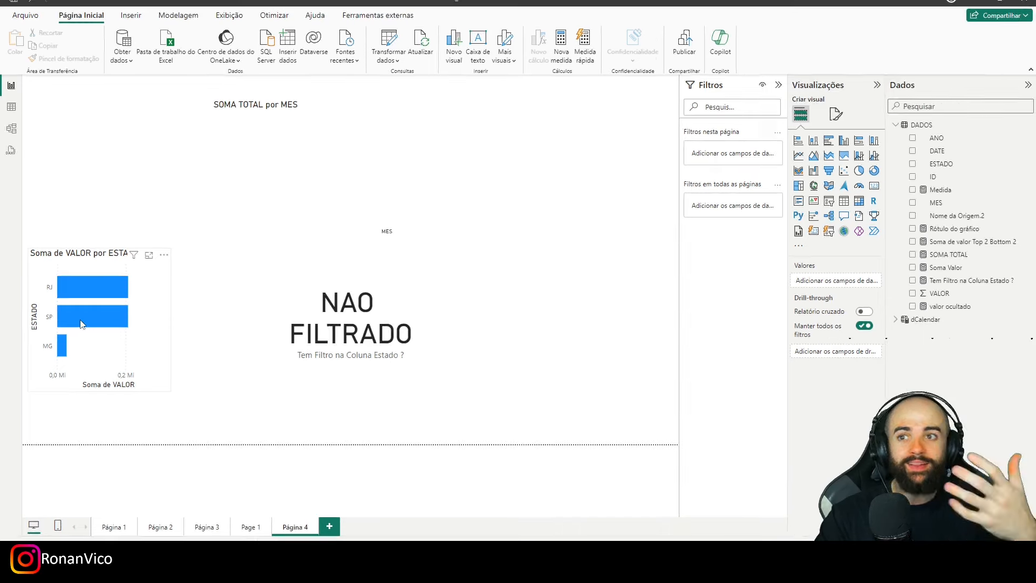
# Try the highlight interaction from the bar chart to the column chart with SP selected, and restore the filter interaction
pyautogui.click(132, 294)
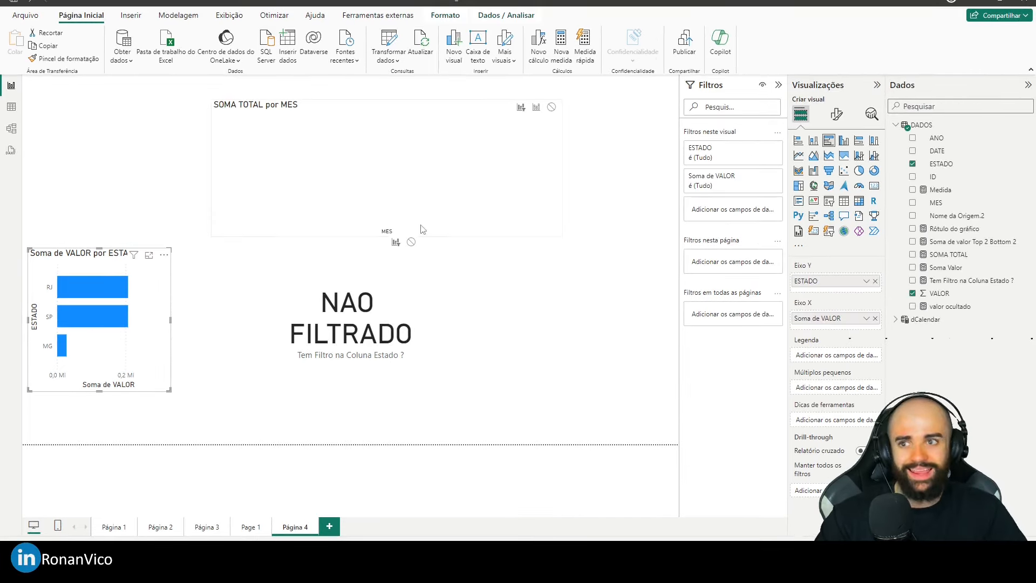
pyautogui.click(445, 17)
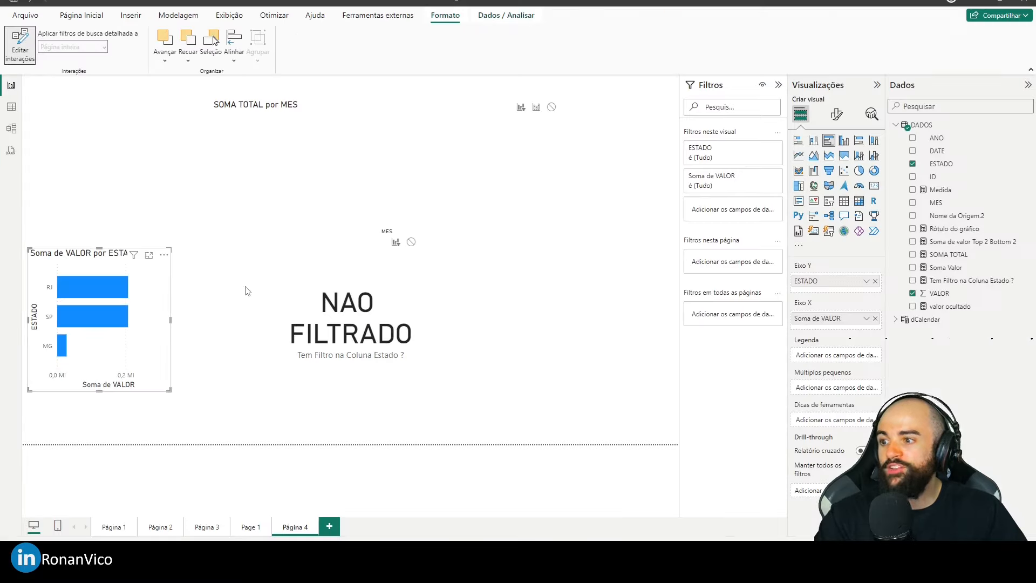
pyautogui.click(521, 108)
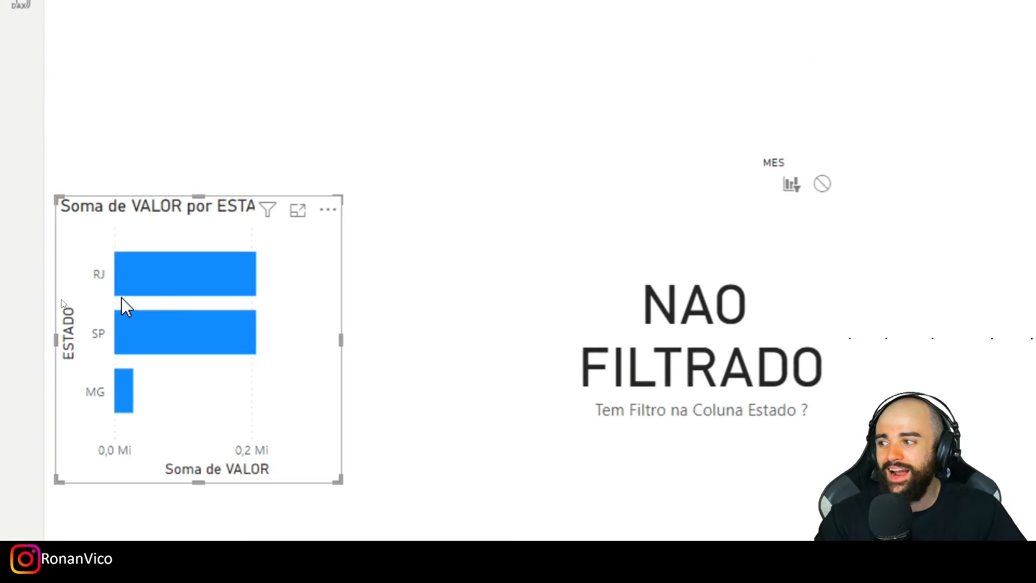
pyautogui.click(137, 333)
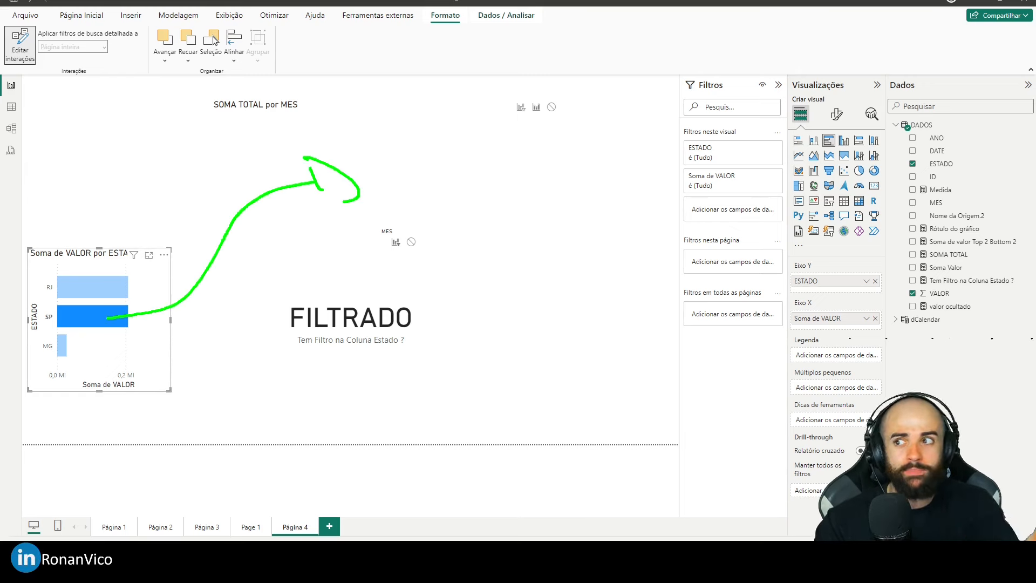
pyautogui.click(521, 108)
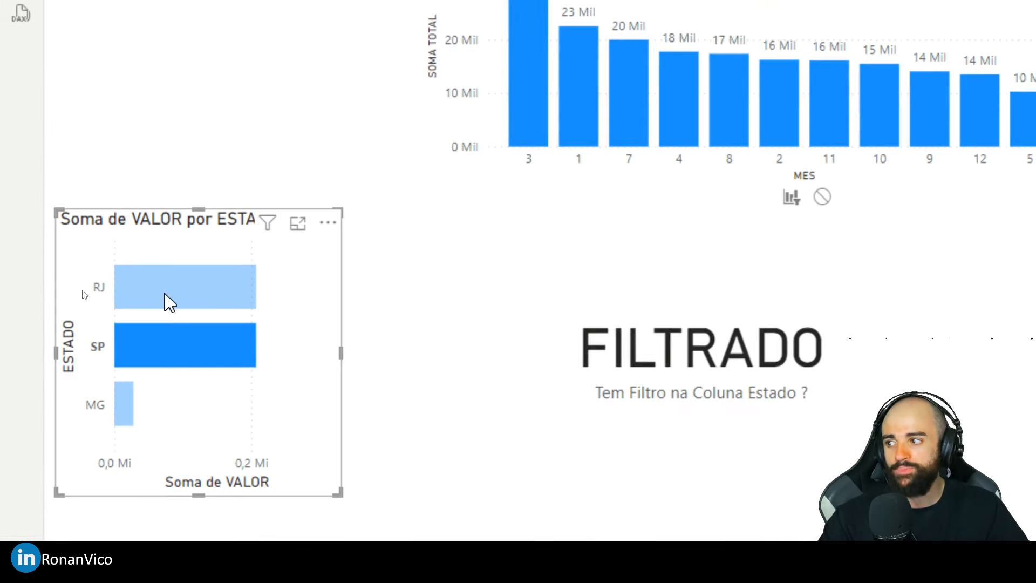
# Check the measure with both RJ and SP bars selected in the bar chart, and clear the bar selection
pyautogui.keyDown('ctrl'); pyautogui.click(165, 293); pyautogui.keyUp('ctrl')
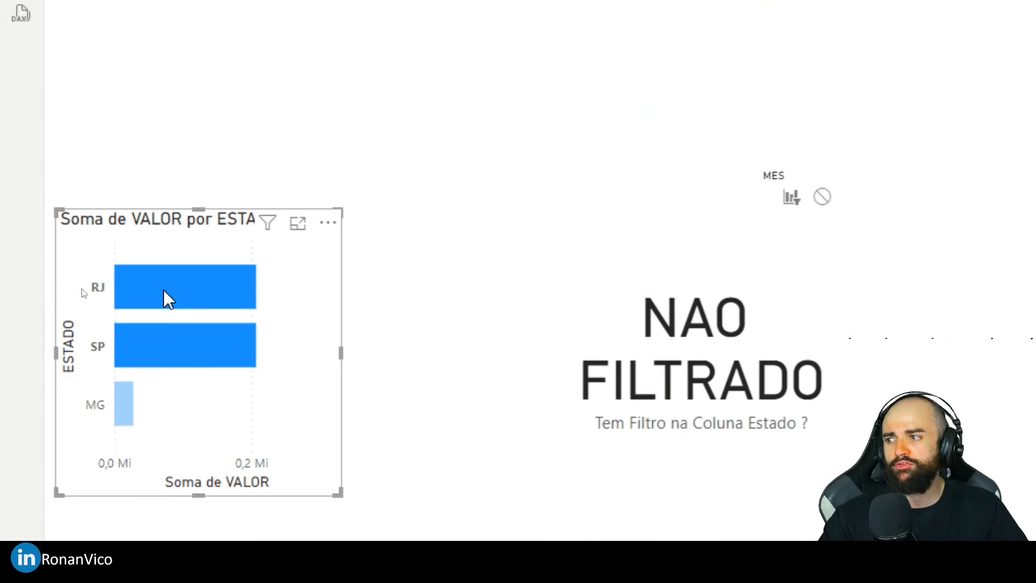
pyautogui.keyDown('ctrl'); pyautogui.click(168, 293); pyautogui.keyUp('ctrl')
pyautogui.click(161, 353)
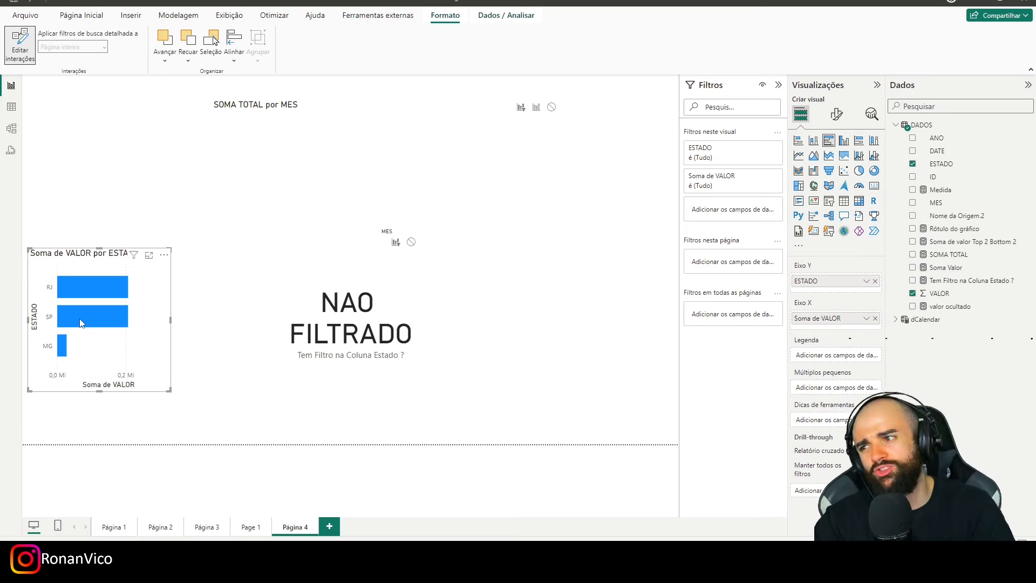
pyautogui.moveTo(99, 323)
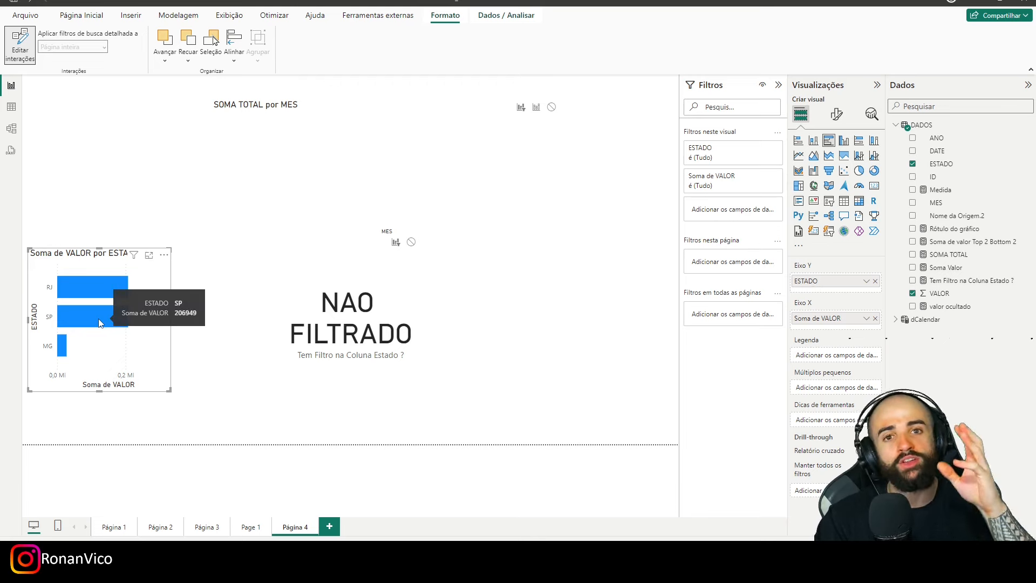